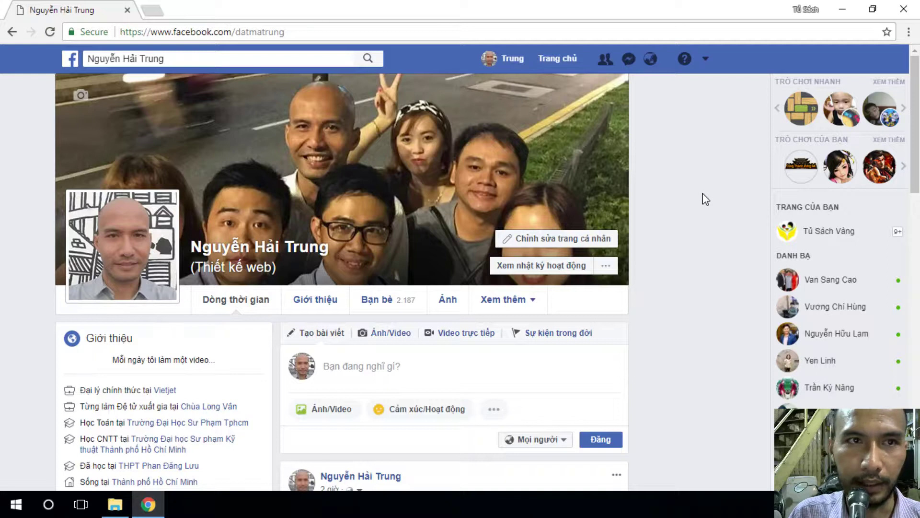
- Open tusachvang.net in a new tab and follow its download link to the shared Google Drive folder
{"action": "left_click", "coordinate": [153, 13]}
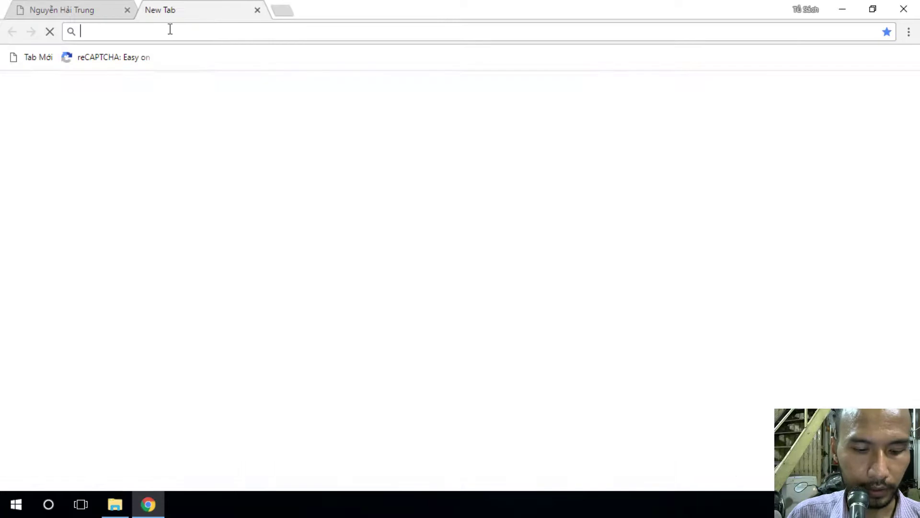
{"action": "type", "text": "t"}
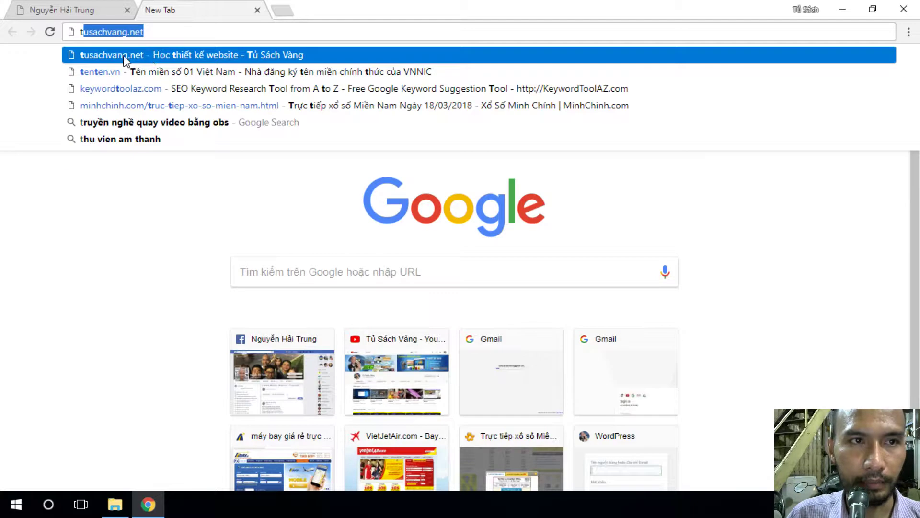
{"action": "left_click", "coordinate": [124, 56]}
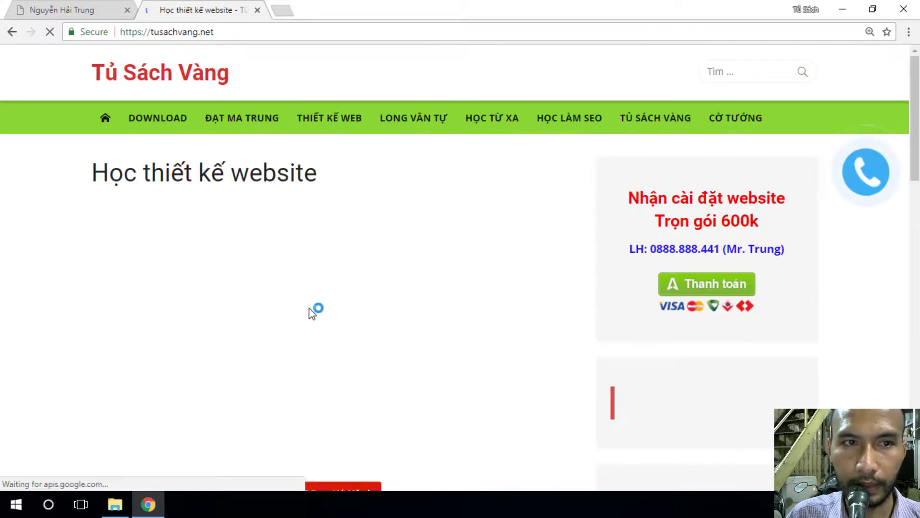
{"action": "left_click", "coordinate": [152, 119]}
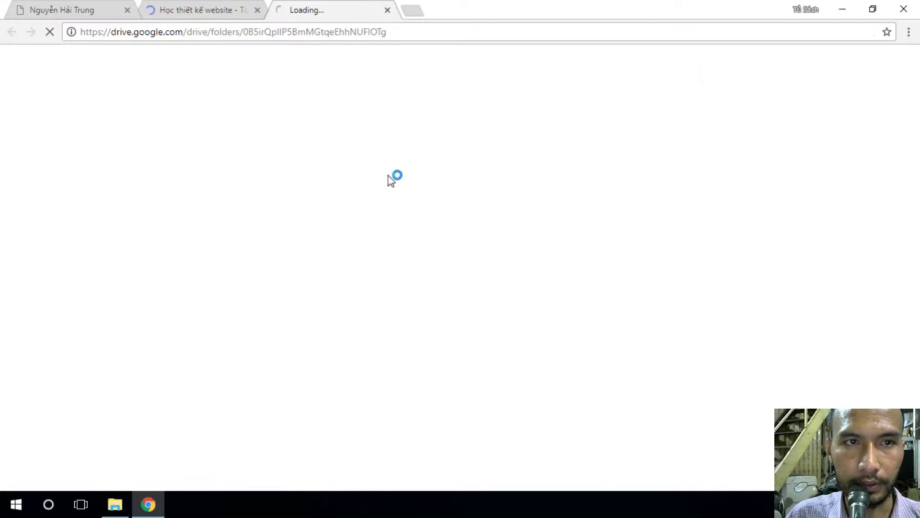
{"action": "left_click", "coordinate": [258, 10]}
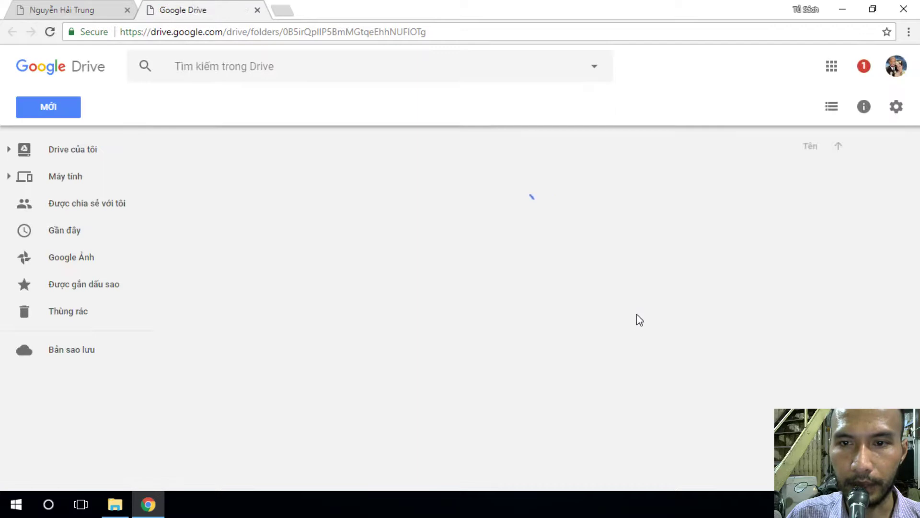
- Open the Theme folder, download Bất Động Sản.rar, and go to the desktop
{"action": "left_click", "coordinate": [507, 272]}
{"action": "double_click", "coordinate": [506, 270]}
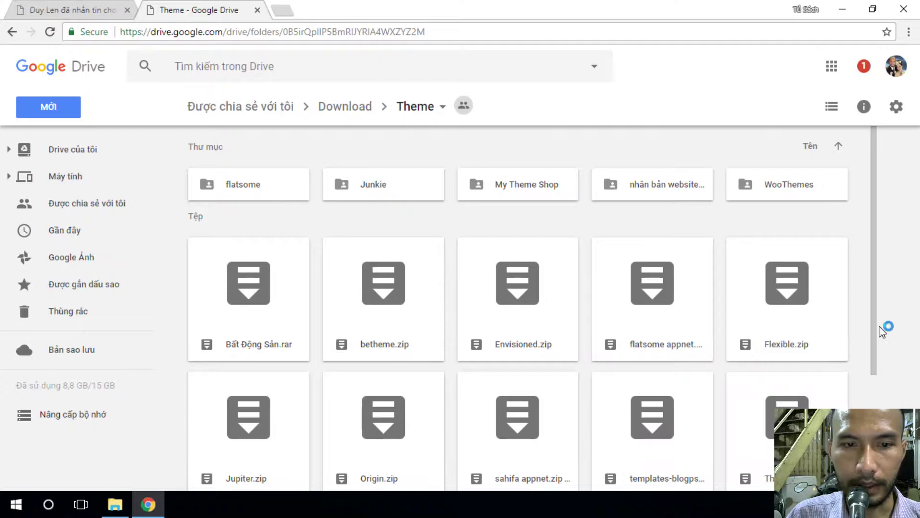
{"action": "right_click", "coordinate": [239, 286]}
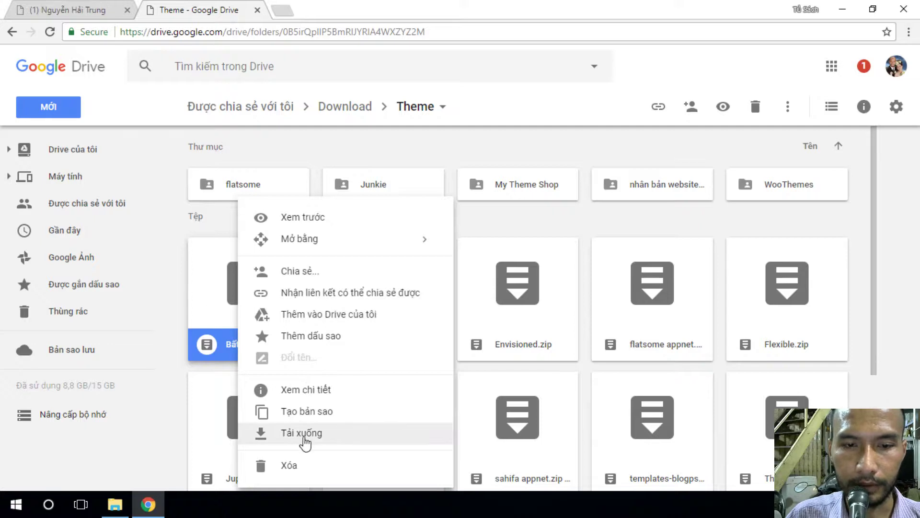
{"action": "left_click", "coordinate": [899, 384]}
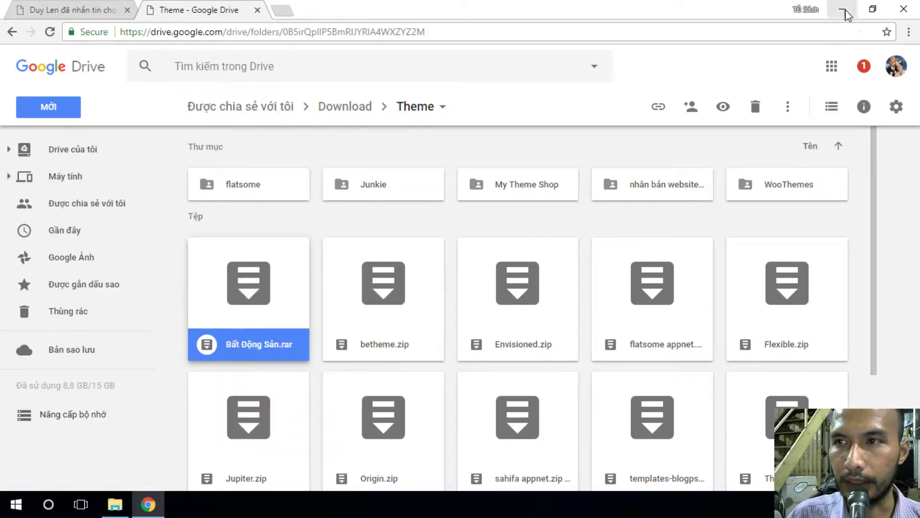
{"action": "left_click", "coordinate": [842, 10]}
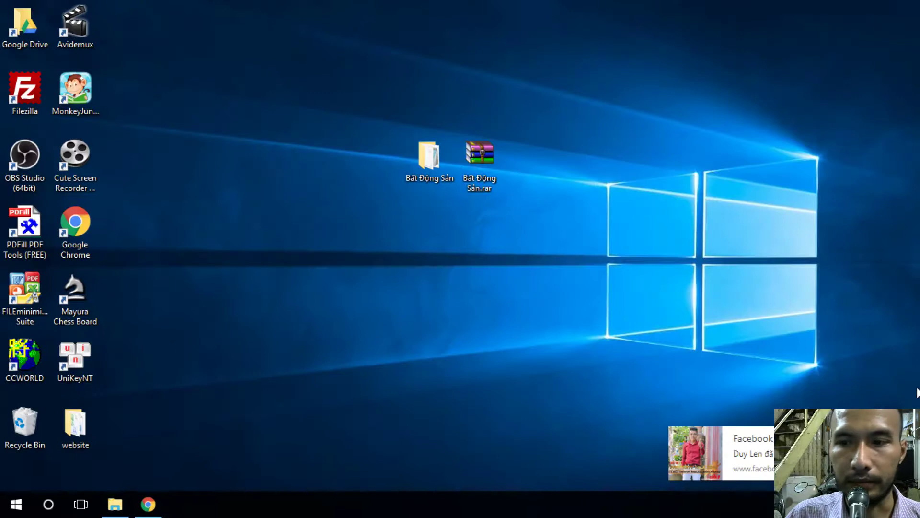
- Open the extracted Bất Động Sản folder full-screen to review its 25 project files, then return to the desktop
{"action": "double_click", "coordinate": [428, 163]}
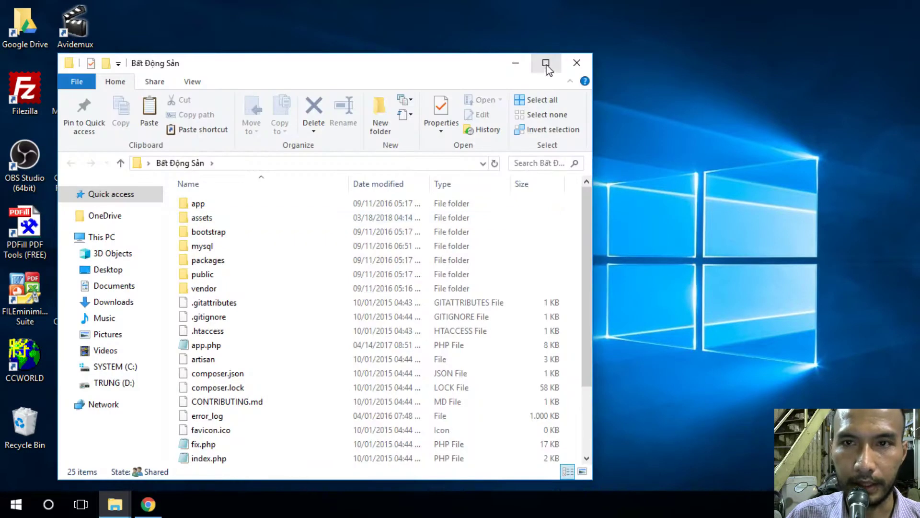
{"action": "left_click", "coordinate": [542, 66]}
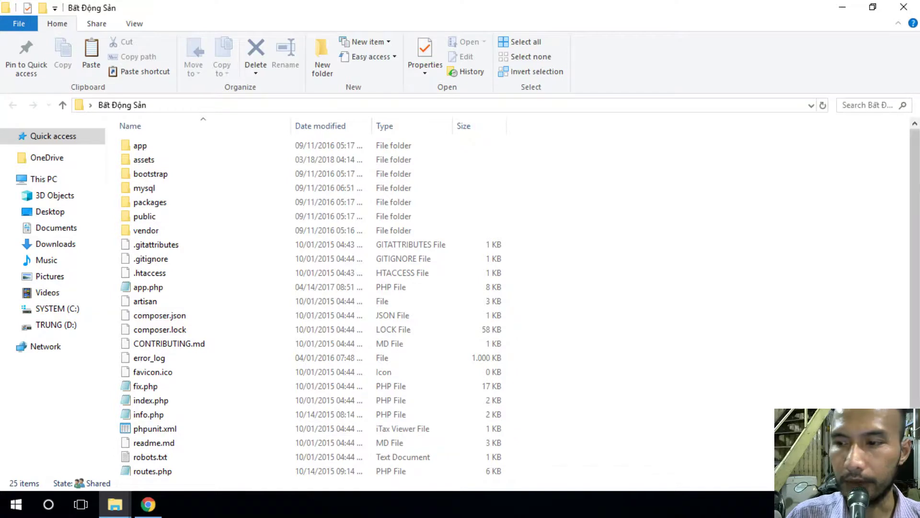
{"action": "key", "text": "super+d"}
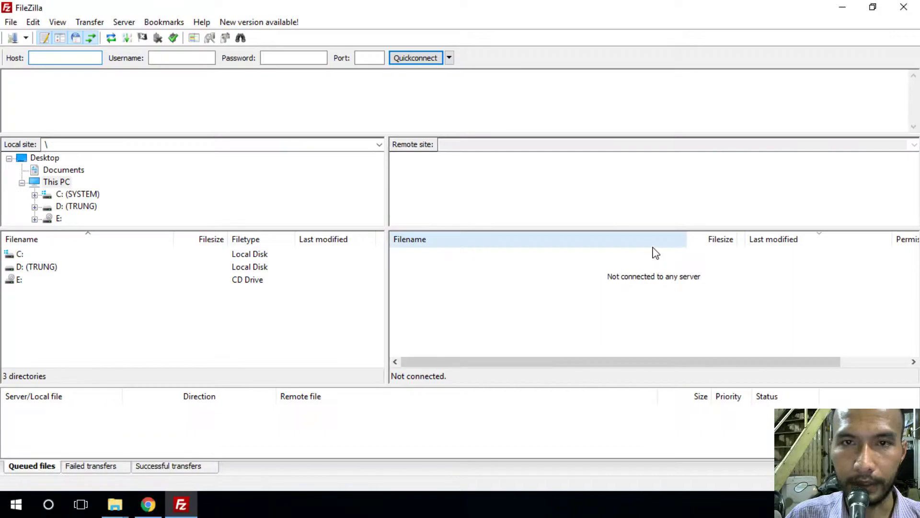
- Connect FileZilla to the saved hosting server and move its window to the right side
{"action": "left_click", "coordinate": [449, 58]}
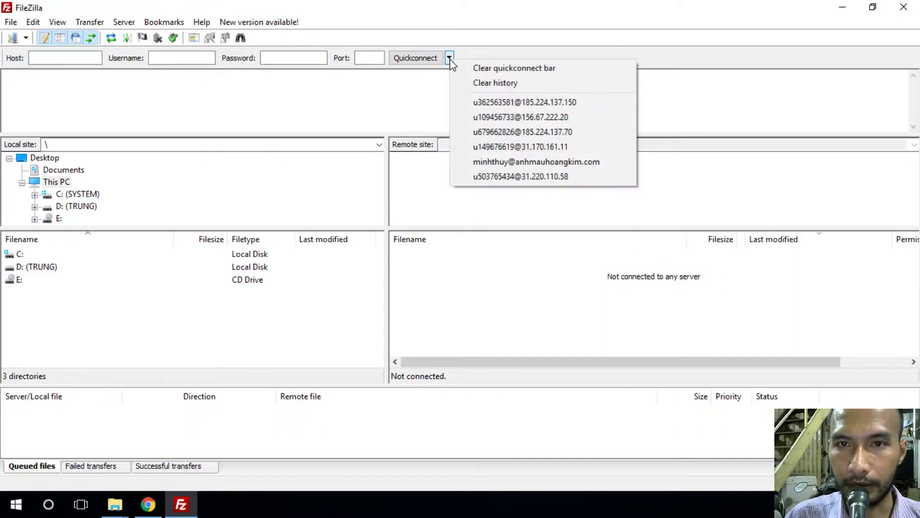
{"action": "left_click", "coordinate": [493, 103]}
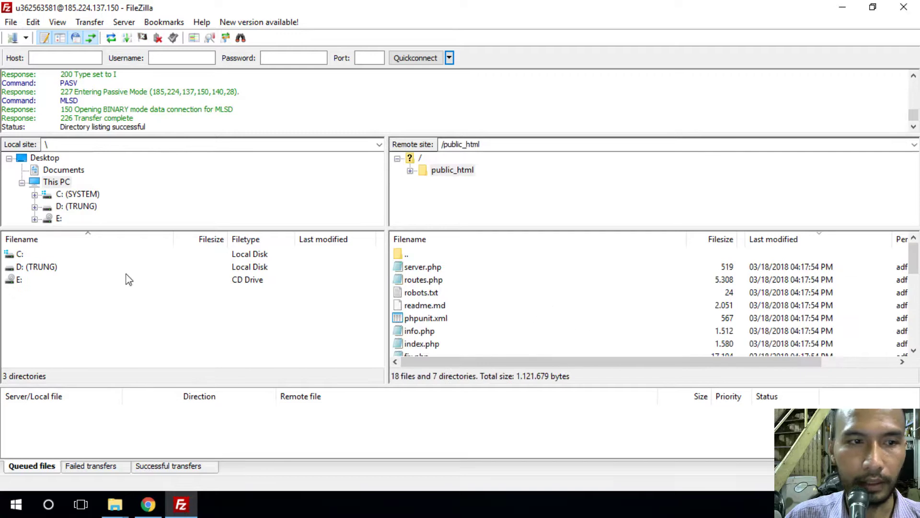
{"action": "left_click", "coordinate": [873, 9]}
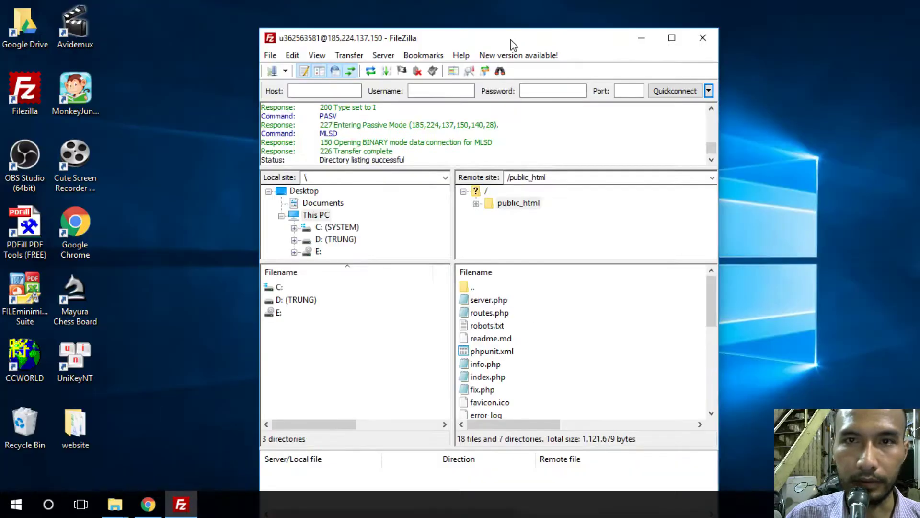
{"action": "left_click_drag", "start_coordinate": [509, 41], "coordinate": [714, 38]}
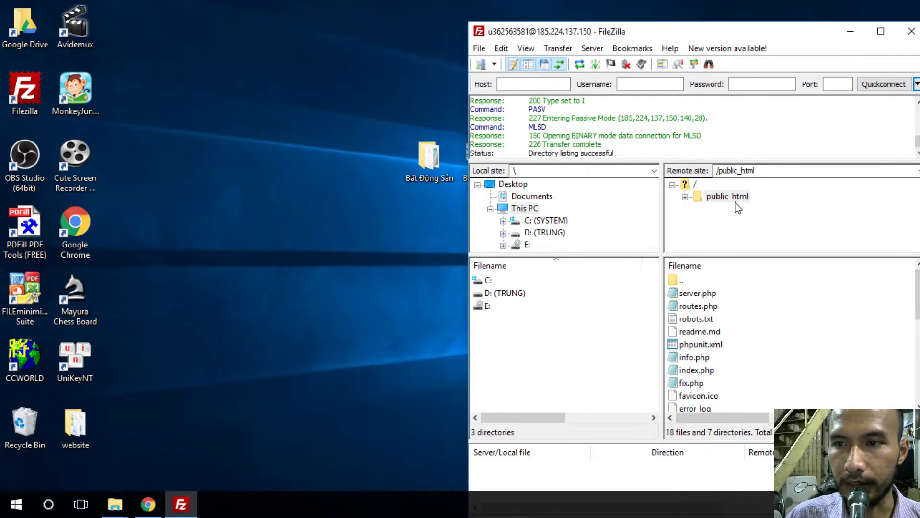
- Compare the local Bất Động Sản folder against public_html, then close the folder and minimize FileZilla
{"action": "double_click", "coordinate": [429, 161]}
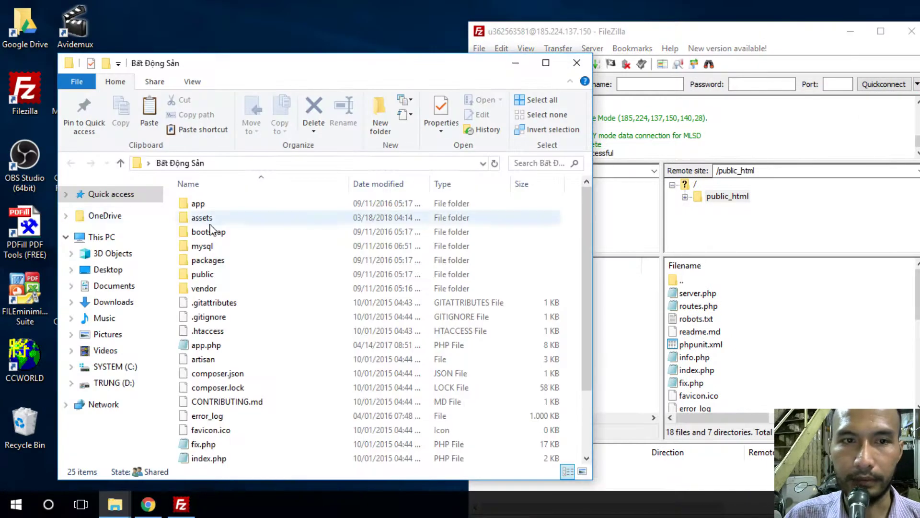
{"action": "left_click_drag", "start_coordinate": [917, 295], "coordinate": [917, 367]}
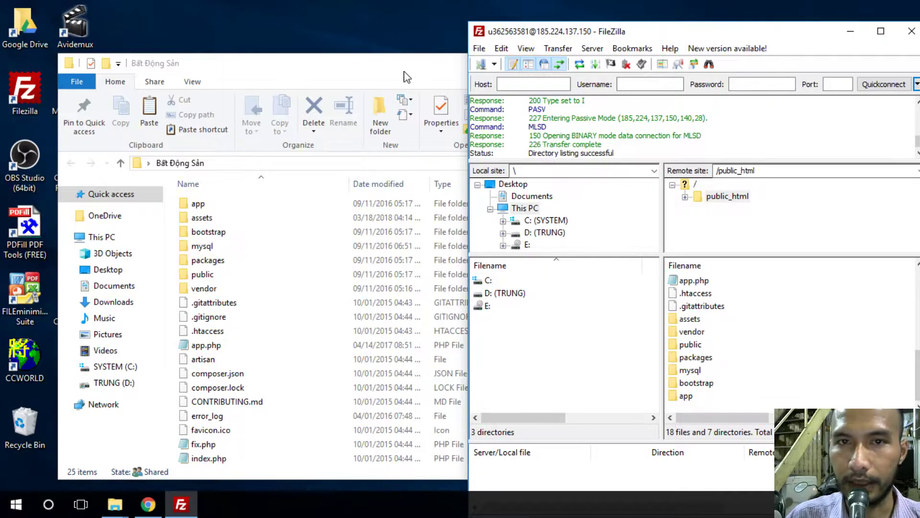
{"action": "left_click_drag", "start_coordinate": [405, 71], "coordinate": [225, 41]}
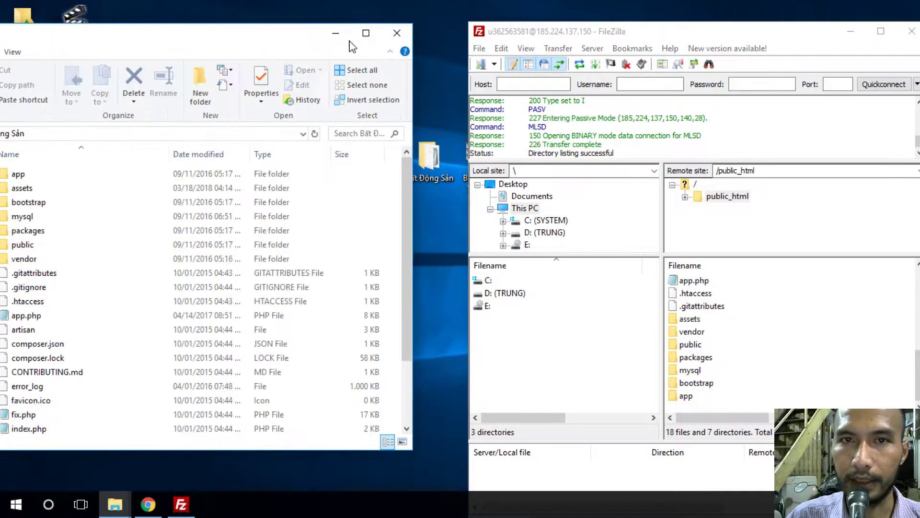
{"action": "left_click", "coordinate": [396, 34]}
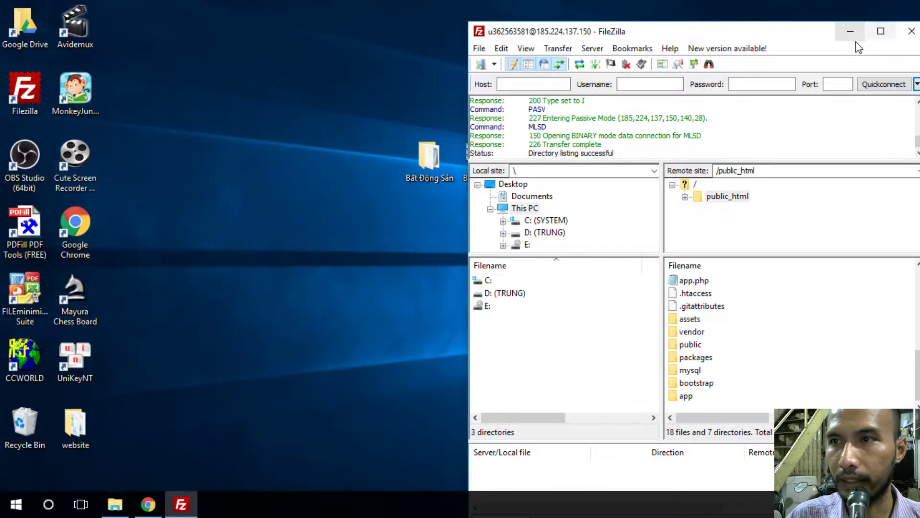
{"action": "left_click", "coordinate": [851, 32]}
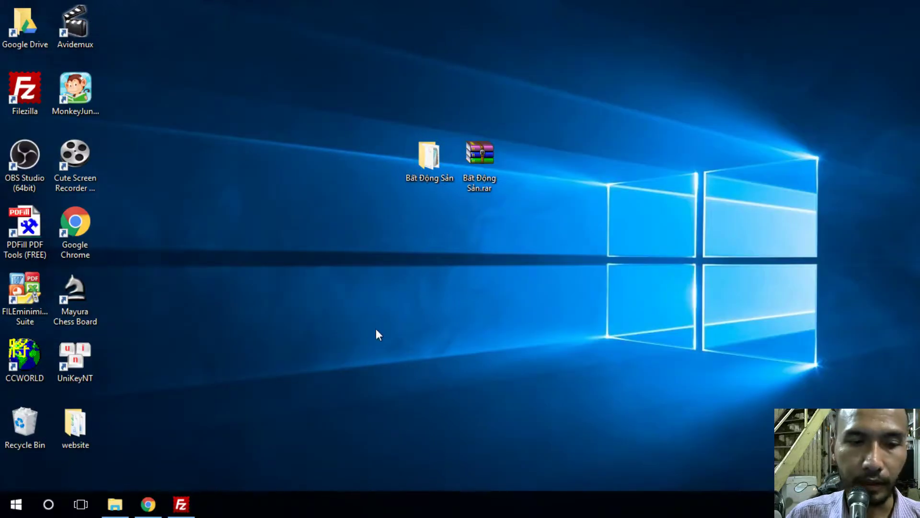
- Go to hostinger.vn, close the Facebook tab, and sign in to reach the hosting accounts list
{"action": "left_click", "coordinate": [148, 504]}
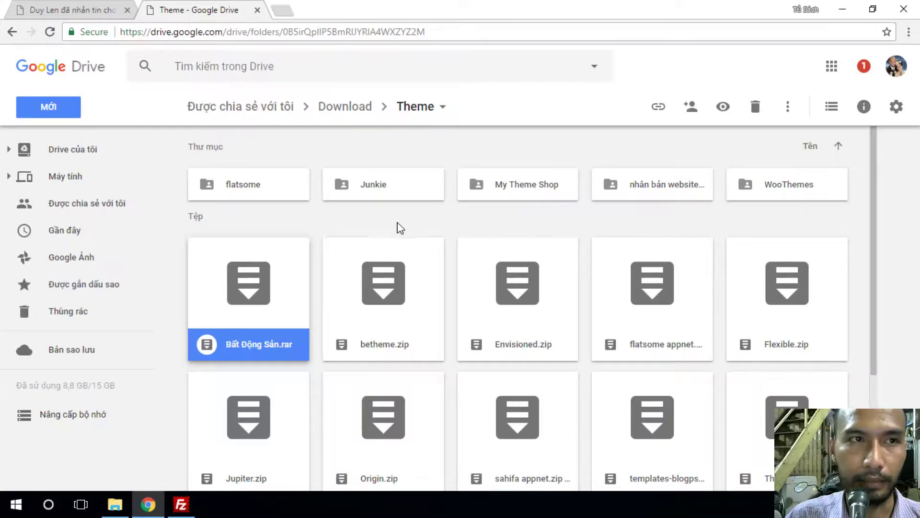
{"action": "left_click", "coordinate": [285, 14]}
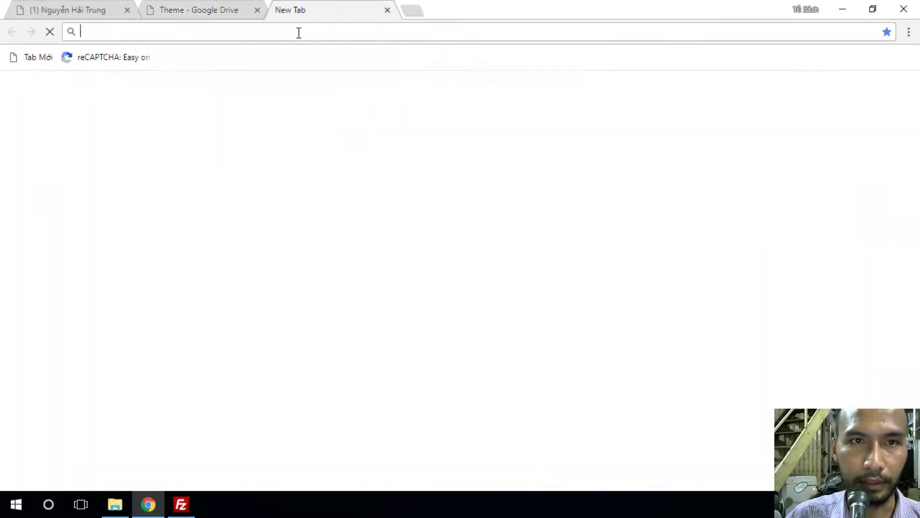
{"action": "type", "text": "hoctuxa.net"}
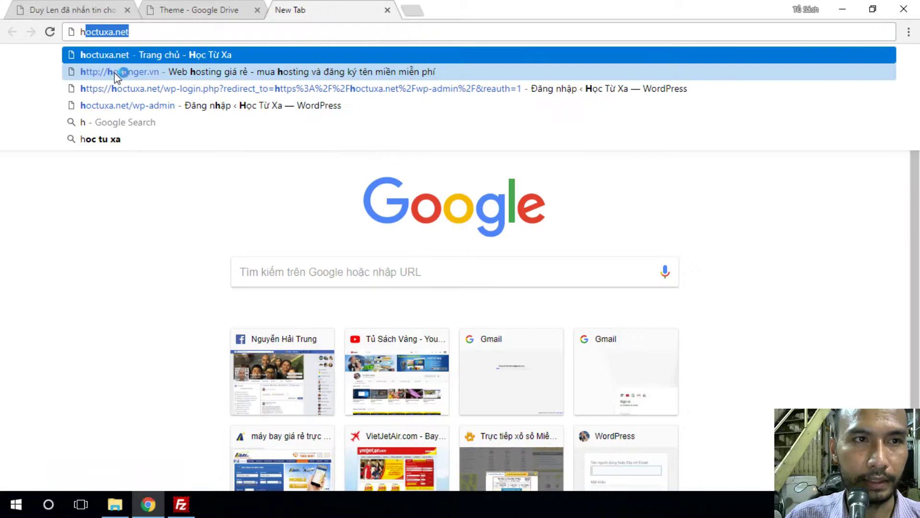
{"action": "left_click", "coordinate": [120, 71]}
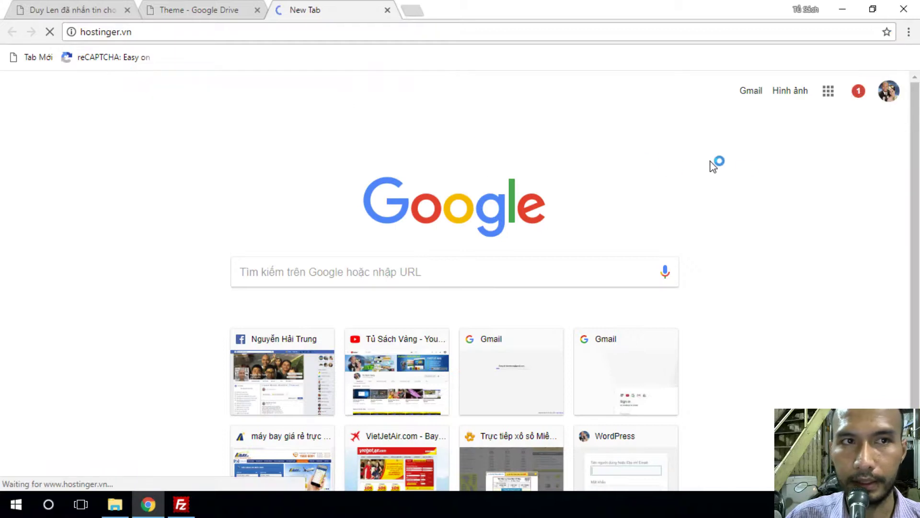
{"action": "left_click", "coordinate": [127, 10]}
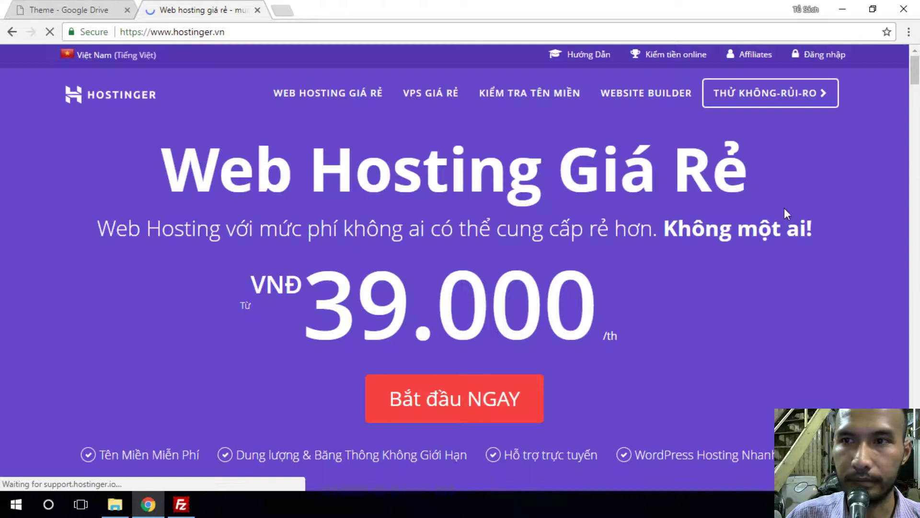
{"action": "left_click", "coordinate": [821, 54]}
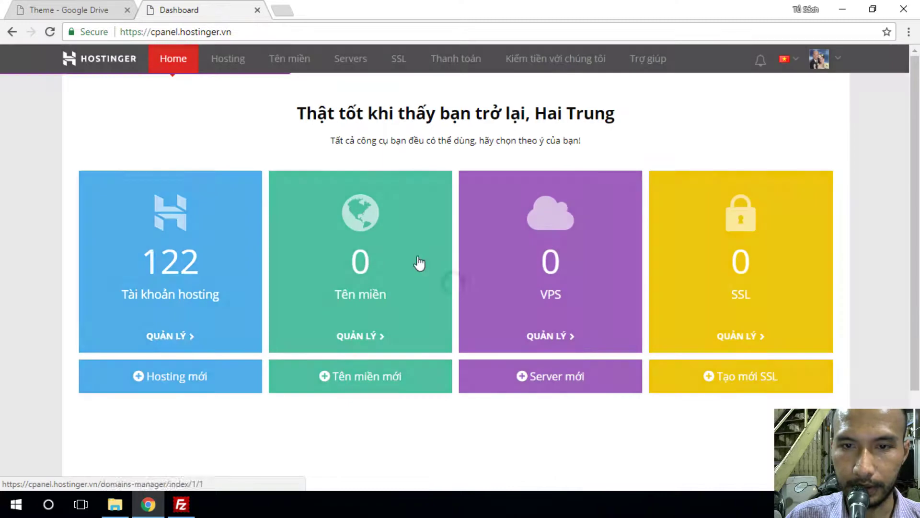
{"action": "left_click", "coordinate": [253, 274]}
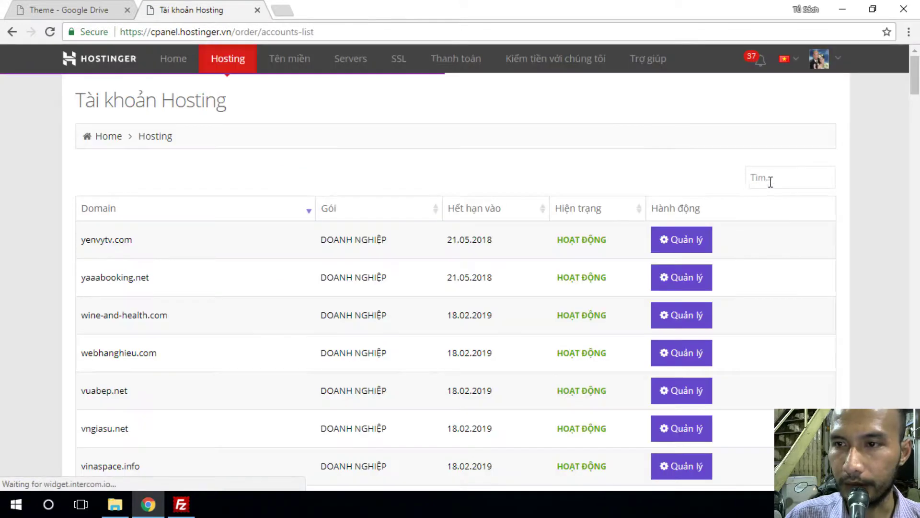
- Search 'bd' to open bdsnhatrang.com.vn's dashboard and go to its MySQL Databases page
{"action": "left_click", "coordinate": [769, 177]}
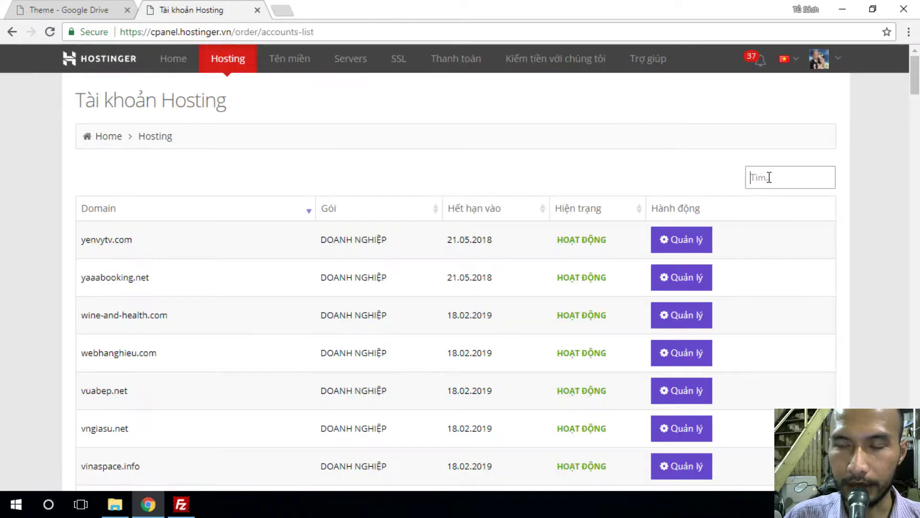
{"action": "type", "text": "bds"}
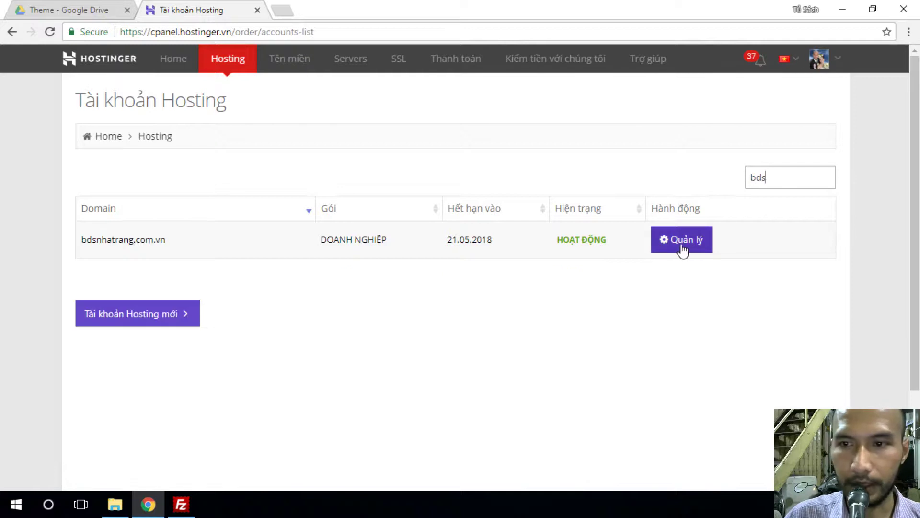
{"action": "left_click", "coordinate": [682, 247]}
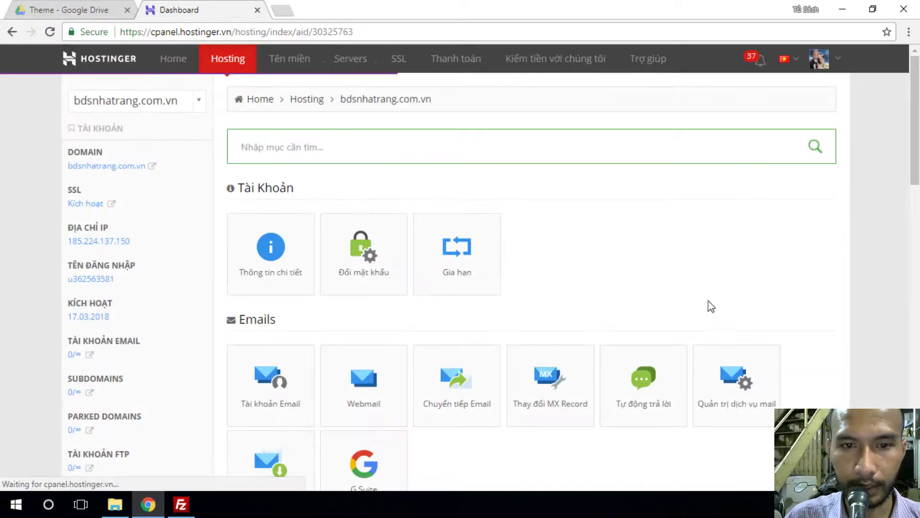
{"action": "left_click_drag", "start_coordinate": [916, 172], "coordinate": [913, 374]}
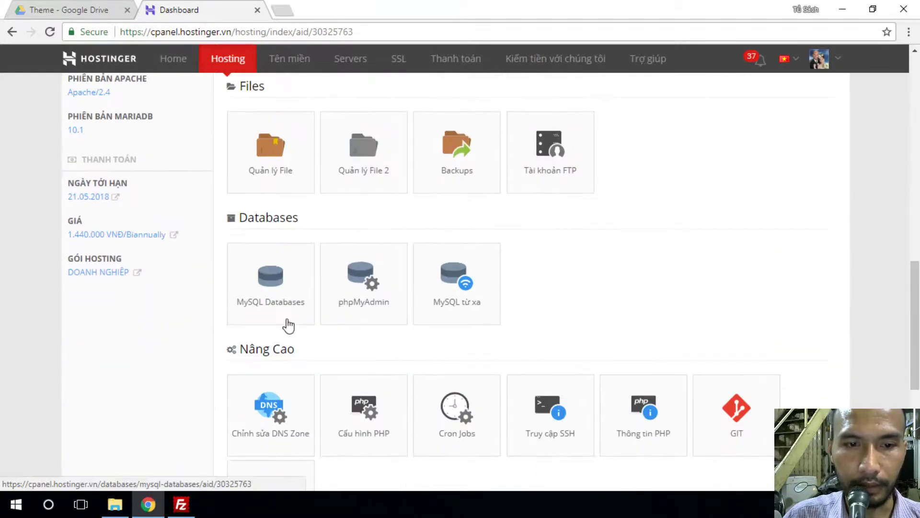
{"action": "left_click", "coordinate": [271, 284]}
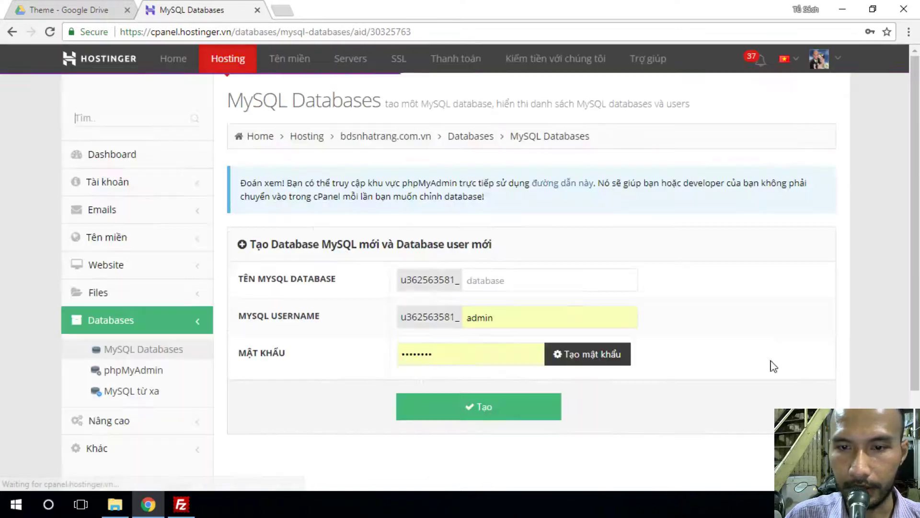
- Create database dfsdf with user ghfhf, using a generated password copied for later
{"action": "left_click", "coordinate": [496, 281]}
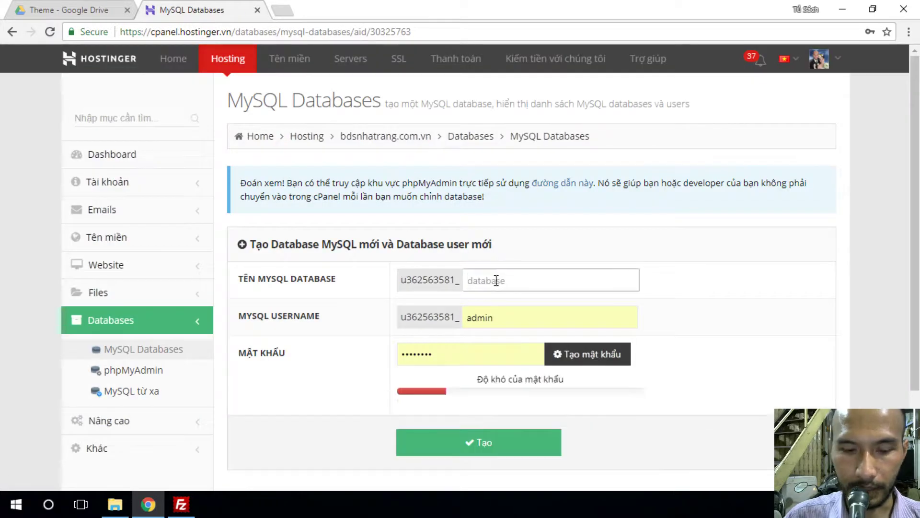
{"action": "type", "text": "dfsdf"}
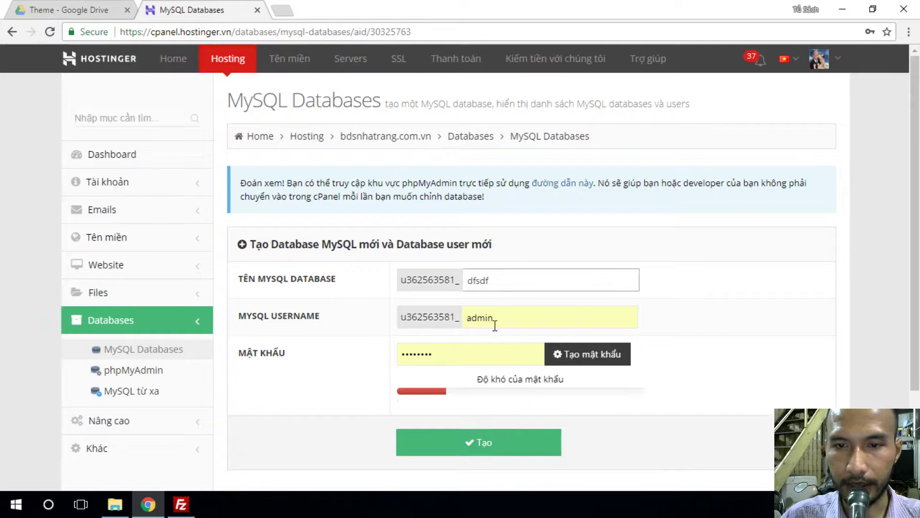
{"action": "left_click_drag", "start_coordinate": [511, 320], "coordinate": [449, 320]}
{"action": "type", "text": "ghfhf"}
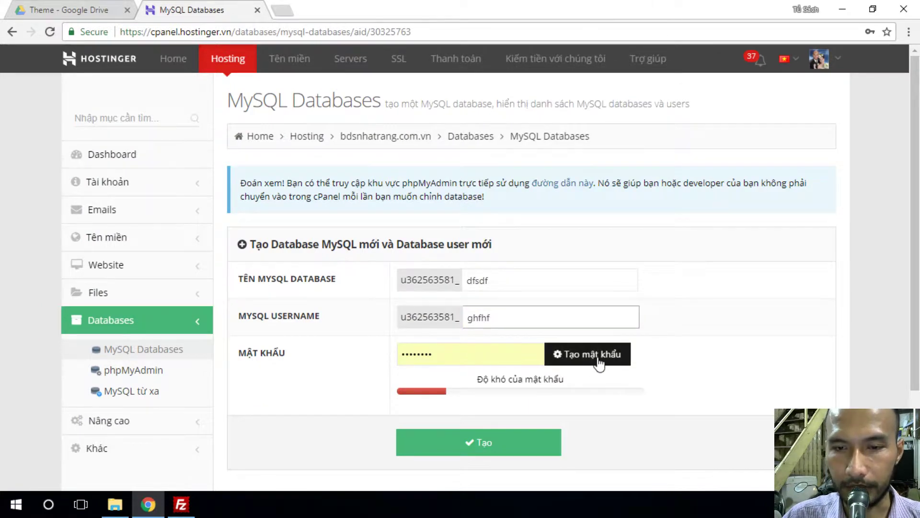
{"action": "left_click", "coordinate": [599, 357]}
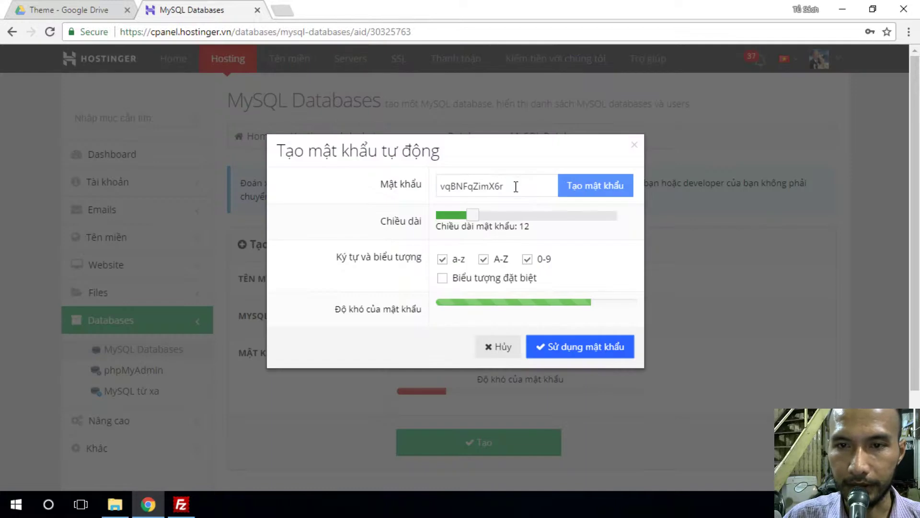
{"action": "left_click_drag", "start_coordinate": [516, 187], "coordinate": [405, 191]}
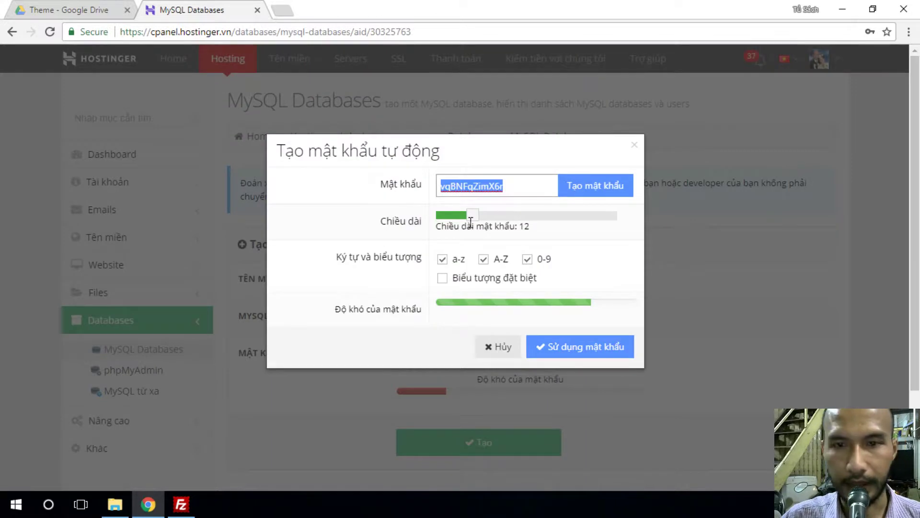
{"action": "left_click", "coordinate": [581, 355]}
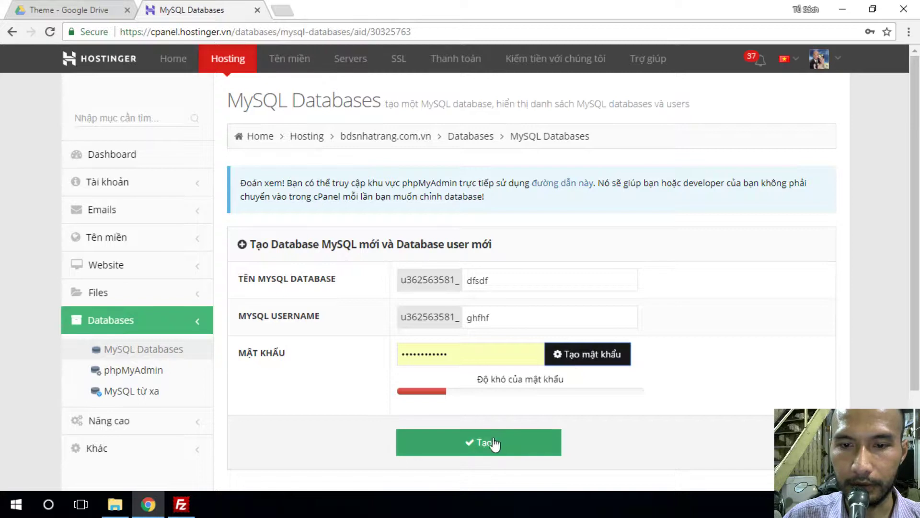
{"action": "left_click", "coordinate": [481, 443]}
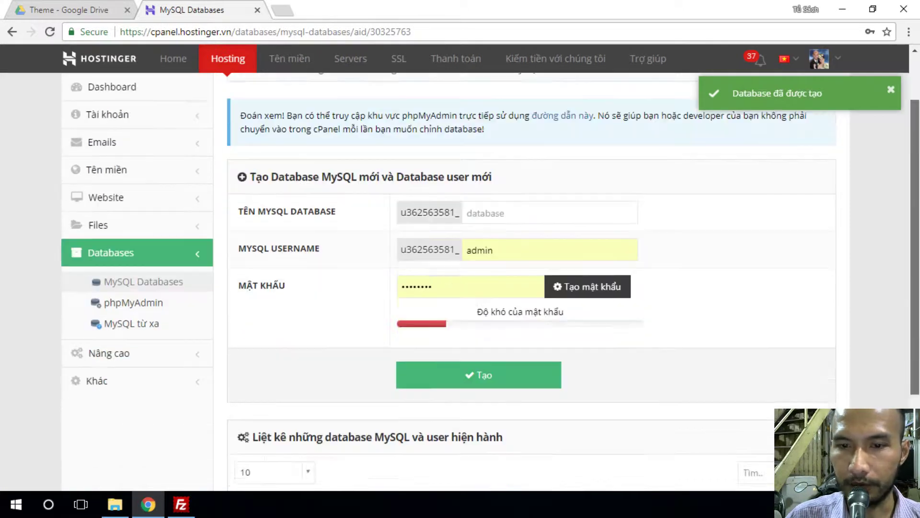
{"action": "scroll", "coordinate": [692, 443], "scroll_direction": "down", "scroll_amount": 4}
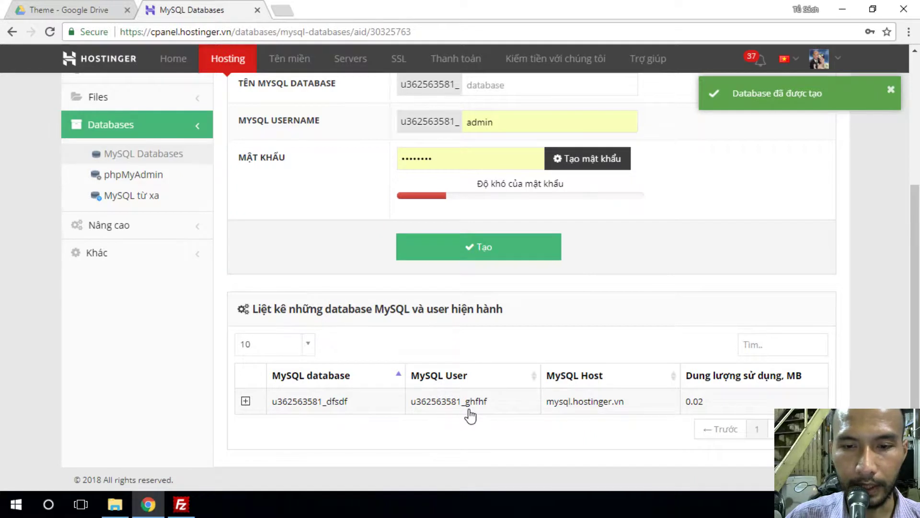
- Maximize FileZilla and reconnect to the last saved server in a new tab
{"action": "left_click", "coordinate": [181, 504]}
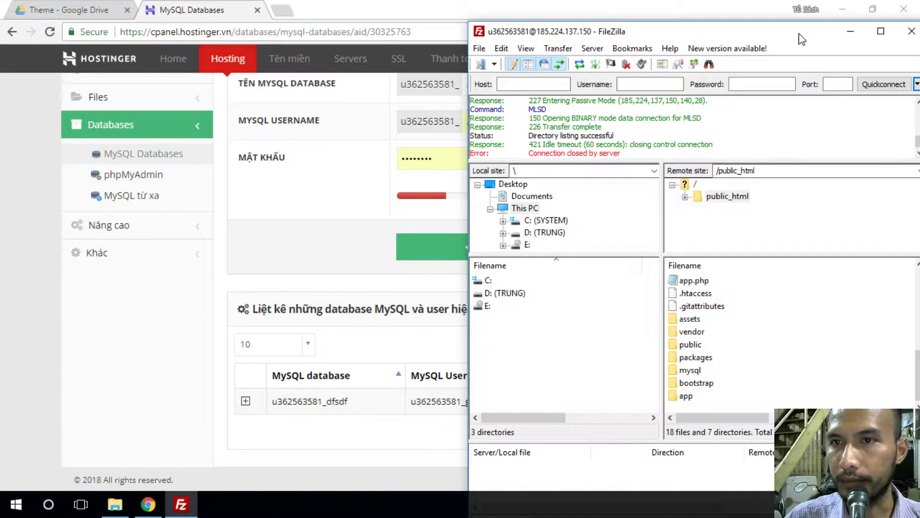
{"action": "left_click_drag", "start_coordinate": [804, 38], "coordinate": [662, 26]}
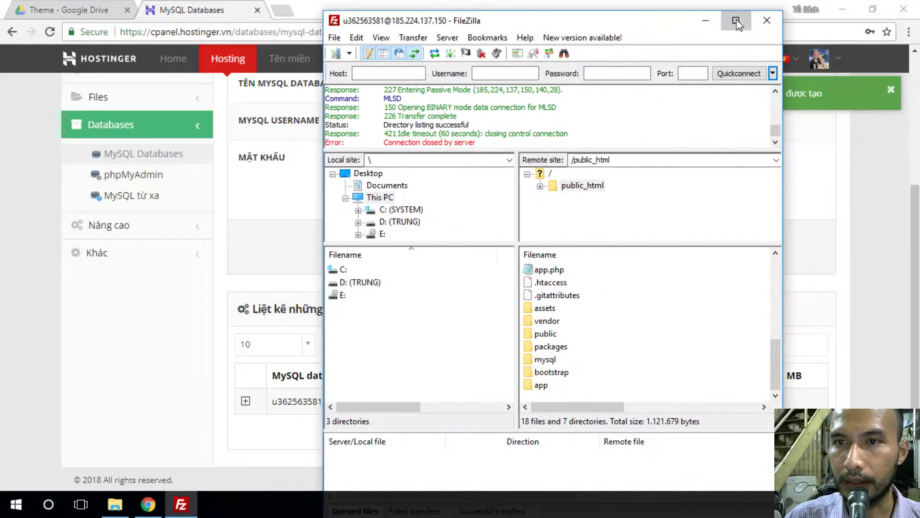
{"action": "left_click", "coordinate": [745, 24]}
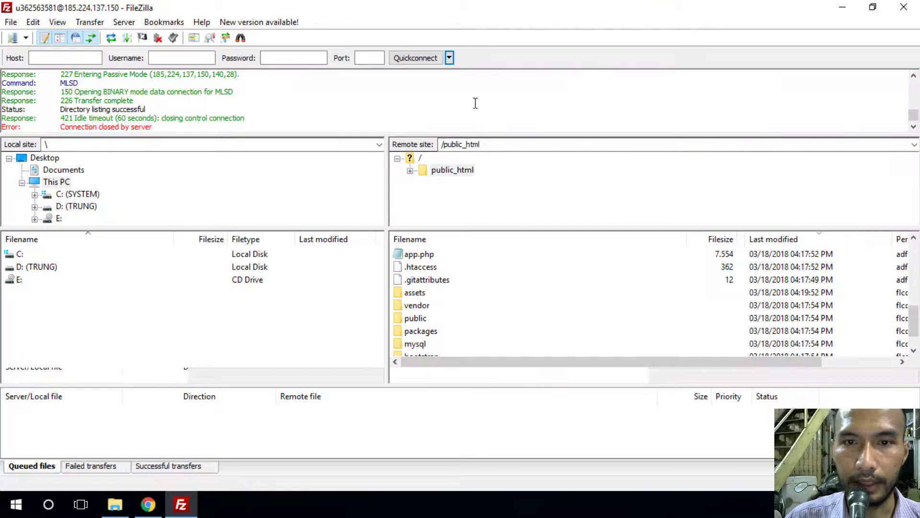
{"action": "left_click", "coordinate": [449, 58]}
{"action": "left_click", "coordinate": [502, 99]}
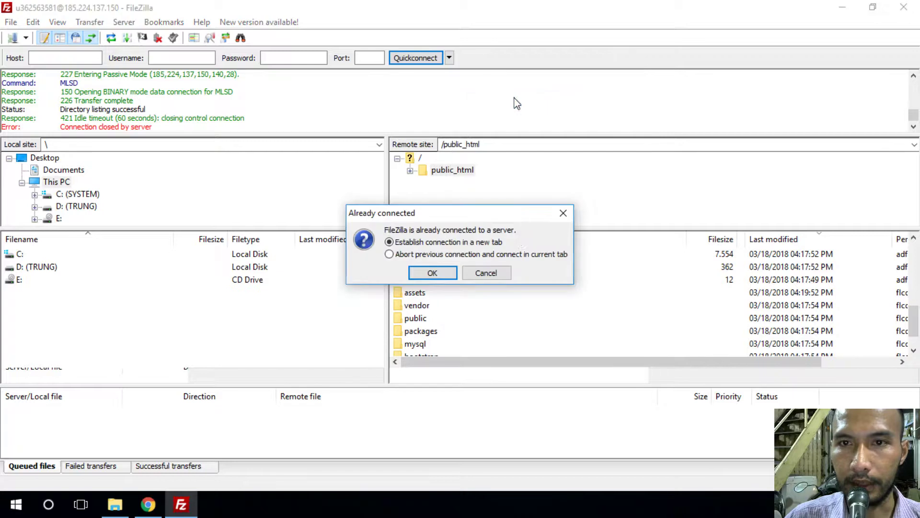
{"action": "left_click", "coordinate": [431, 277]}
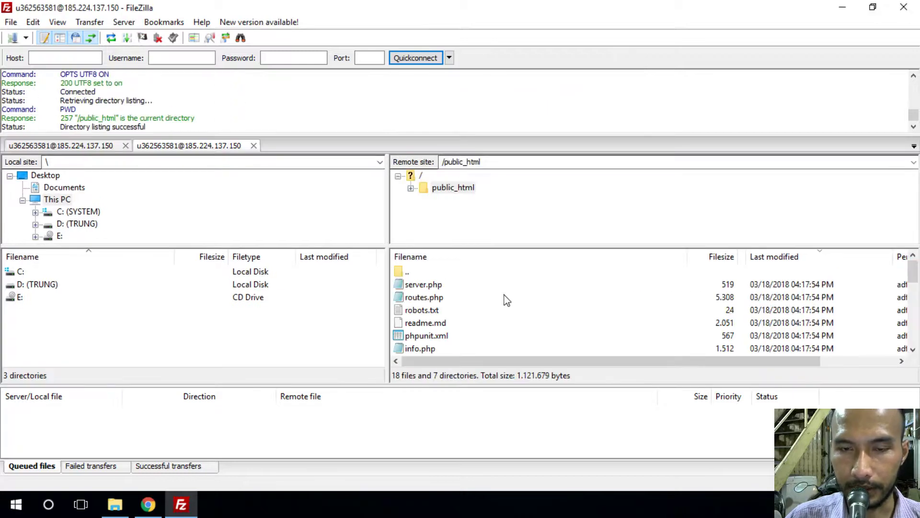
- Browse into public_html/app/config on the server and select database.php
{"action": "left_click_drag", "start_coordinate": [914, 274], "coordinate": [914, 338]}
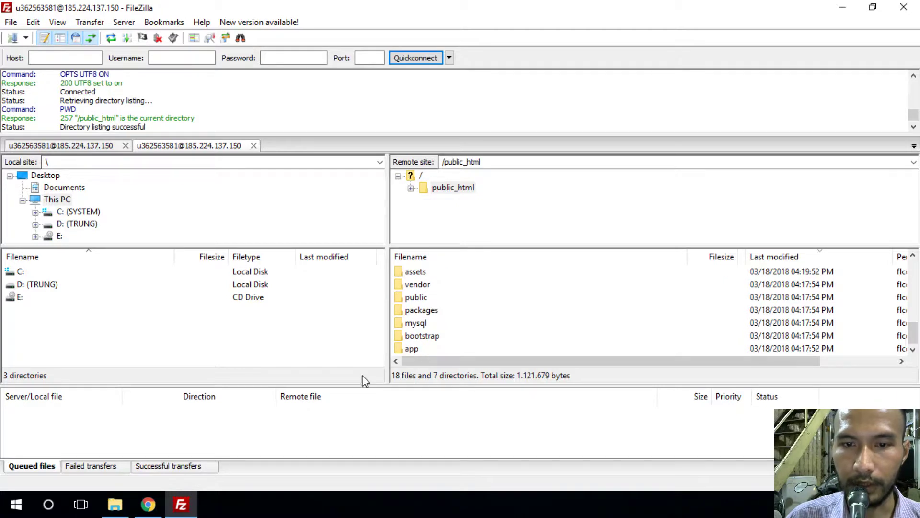
{"action": "left_click", "coordinate": [408, 350]}
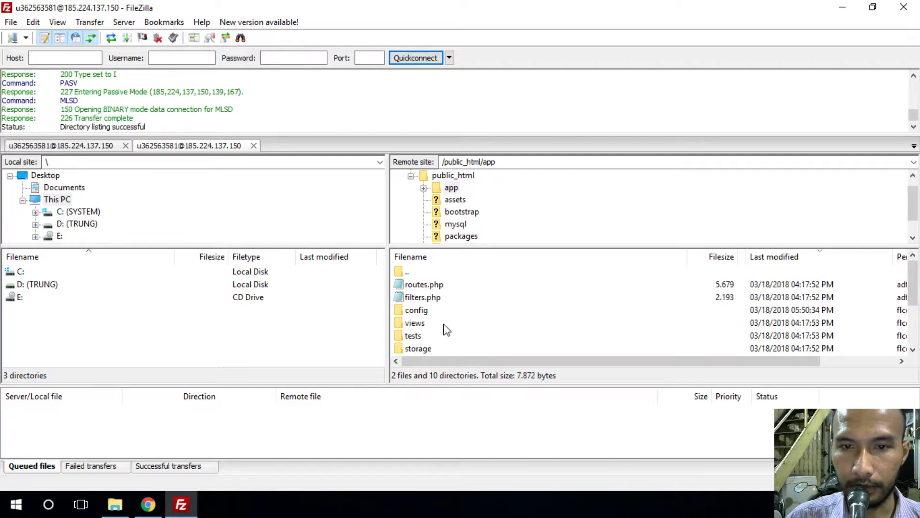
{"action": "double_click", "coordinate": [416, 316]}
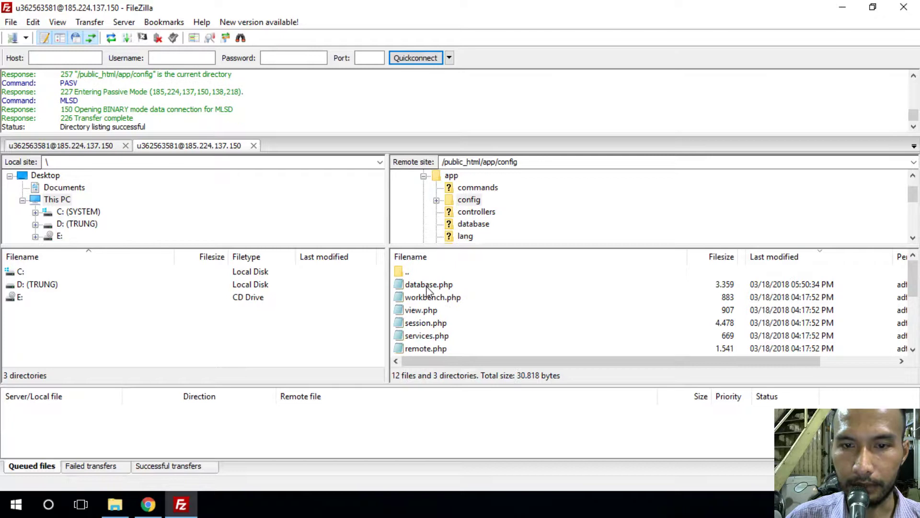
{"action": "left_click", "coordinate": [428, 287]}
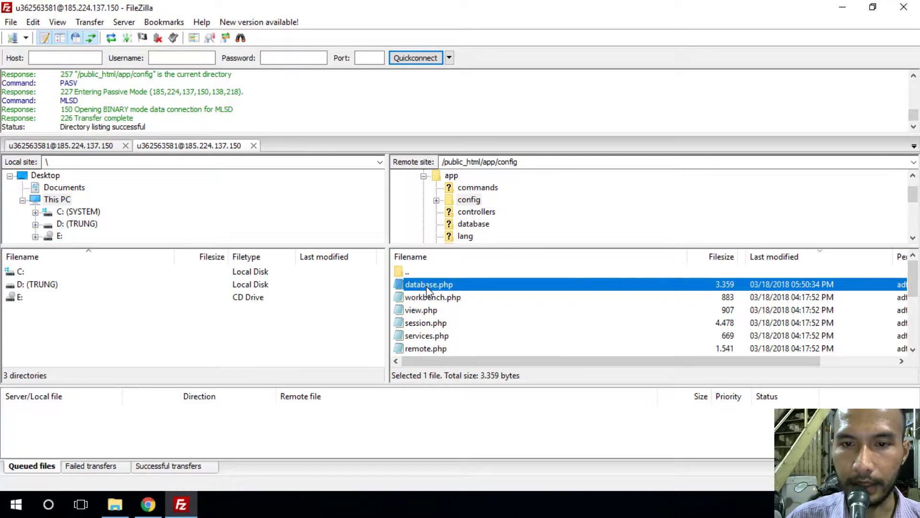
- Open database.php in full-screen Notepad at its mysql settings, then return to Chrome's database list
{"action": "right_click", "coordinate": [426, 286]}
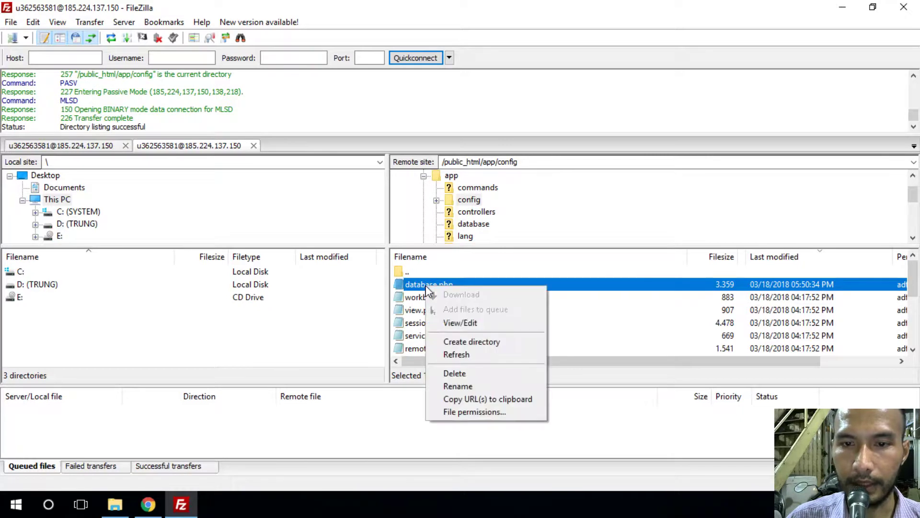
{"action": "left_click", "coordinate": [463, 324]}
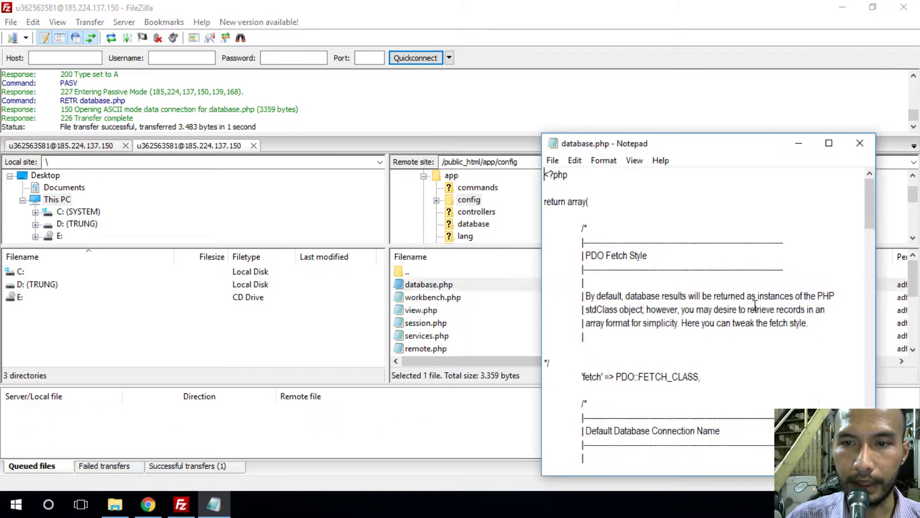
{"action": "left_click", "coordinate": [829, 143]}
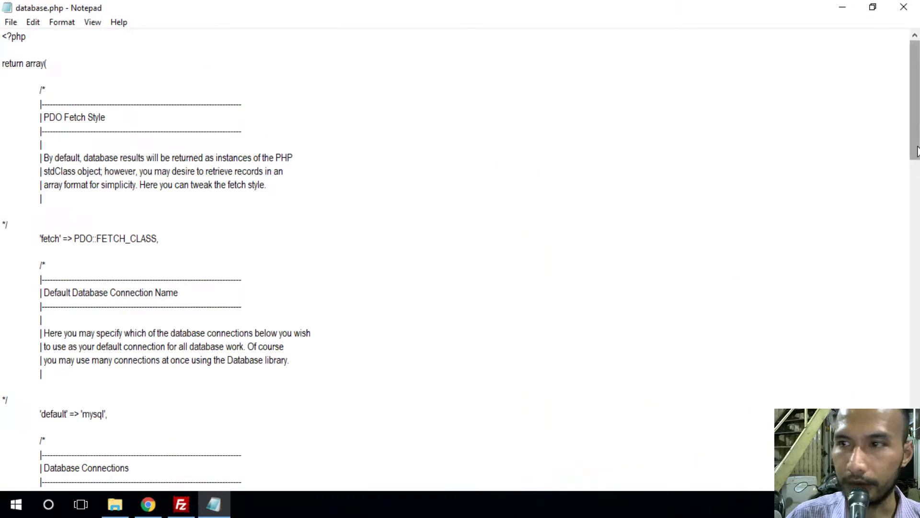
{"action": "left_click_drag", "start_coordinate": [916, 138], "coordinate": [918, 286]}
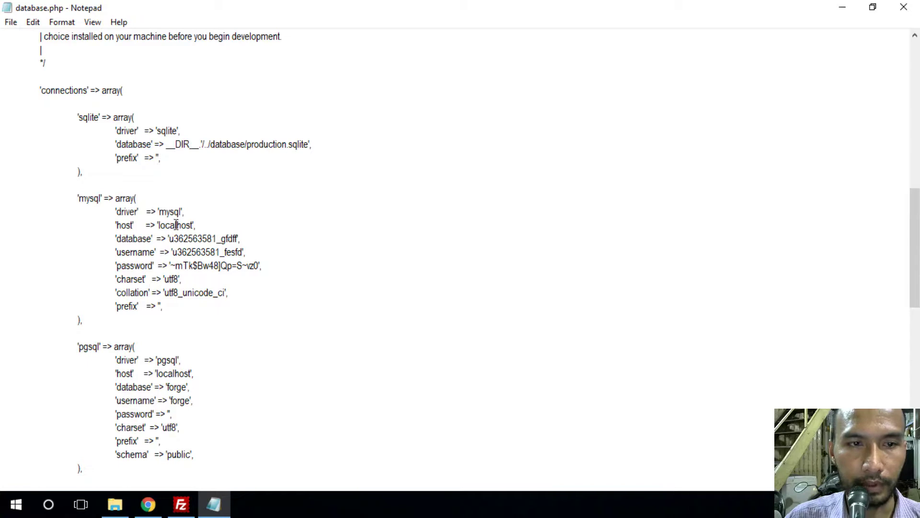
{"action": "left_click", "coordinate": [148, 504]}
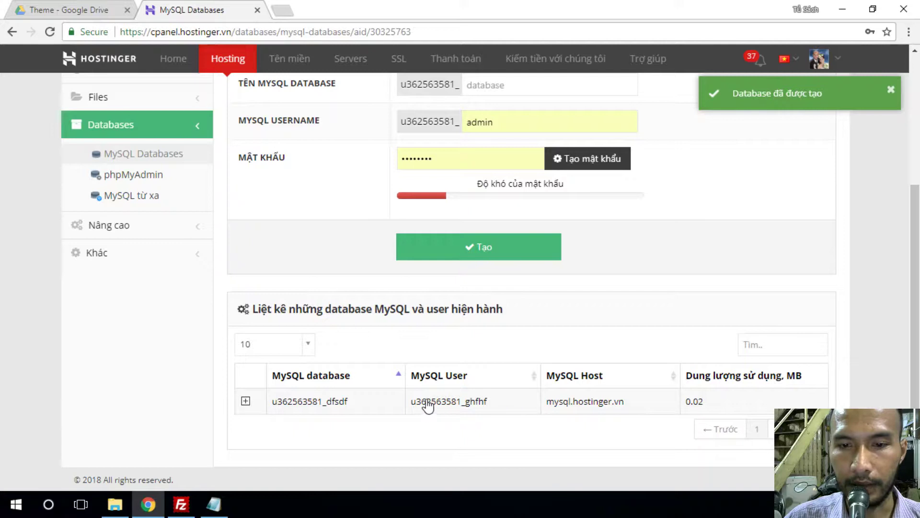
- Paste the new password and the database name dfsdf into database.php's mysql settings
{"action": "left_click", "coordinate": [214, 504]}
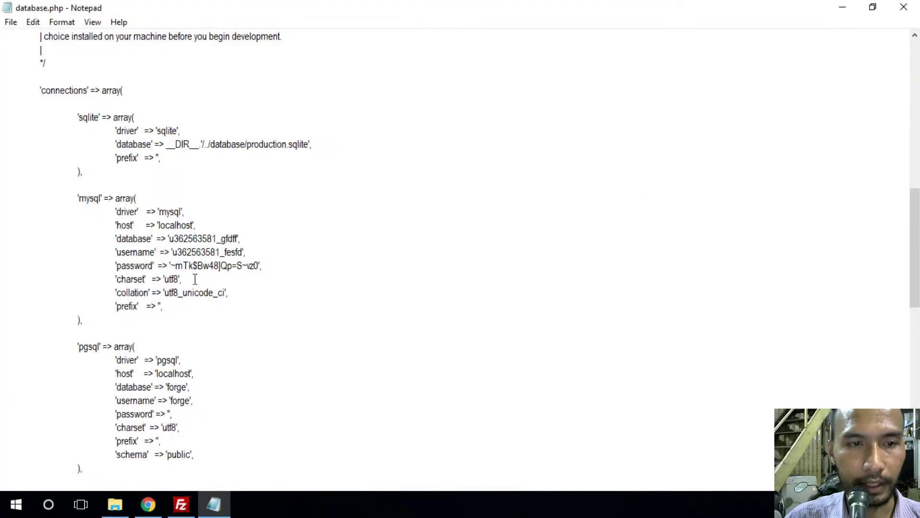
{"action": "left_click_drag", "start_coordinate": [173, 267], "coordinate": [249, 267]}
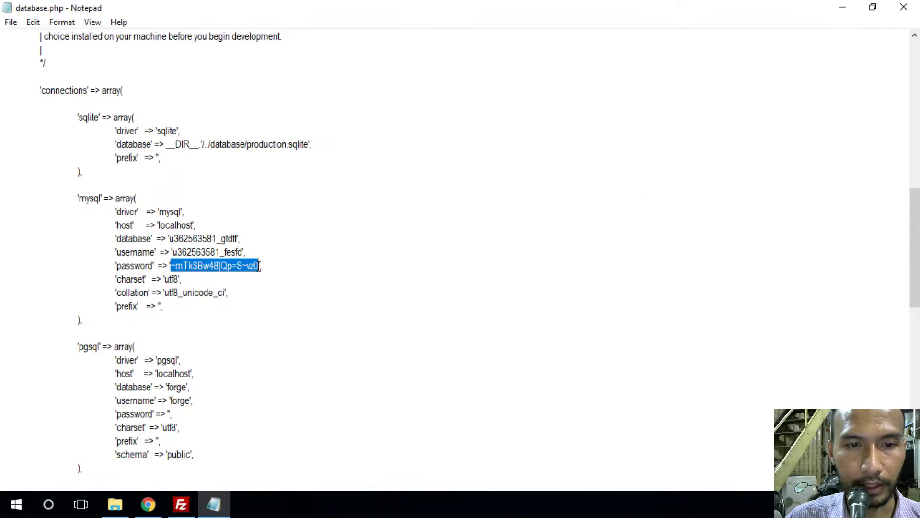
{"action": "key", "text": "ctrl+v"}
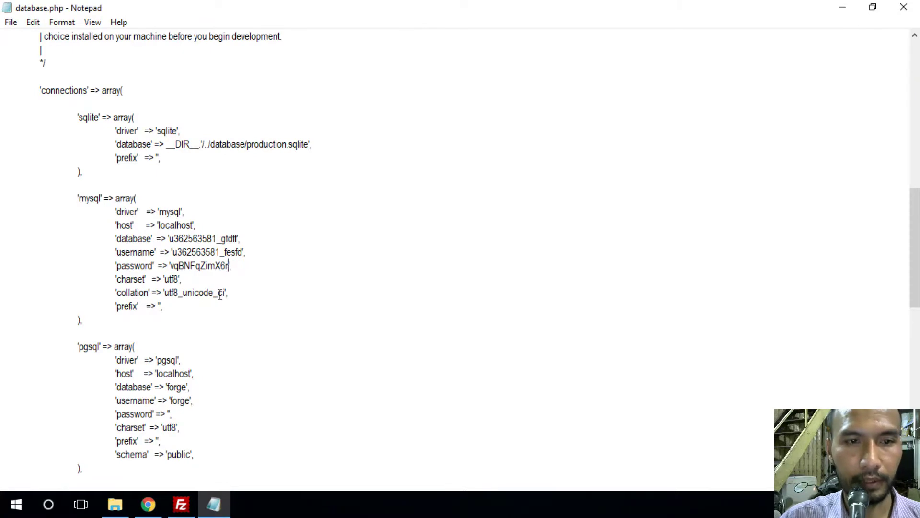
{"action": "left_click", "coordinate": [159, 502]}
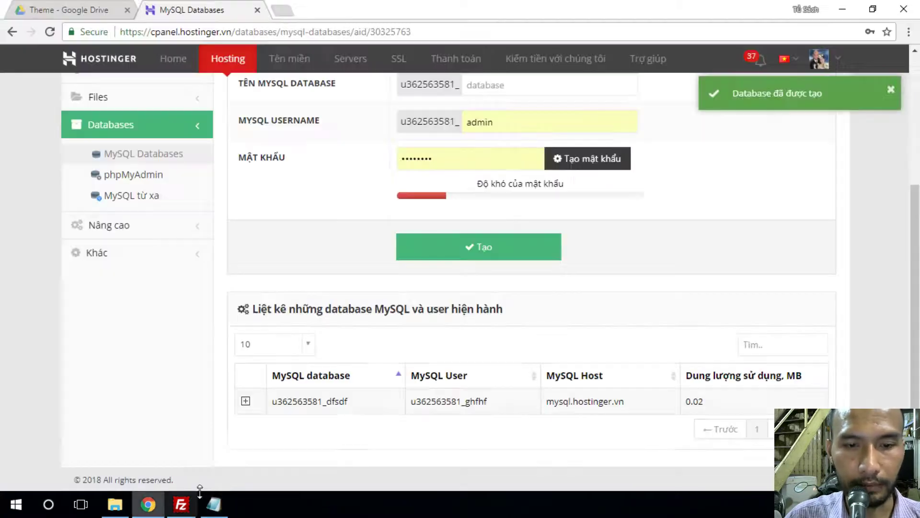
{"action": "left_click_drag", "start_coordinate": [270, 407], "coordinate": [353, 412]}
{"action": "key", "text": "ctrl+c"}
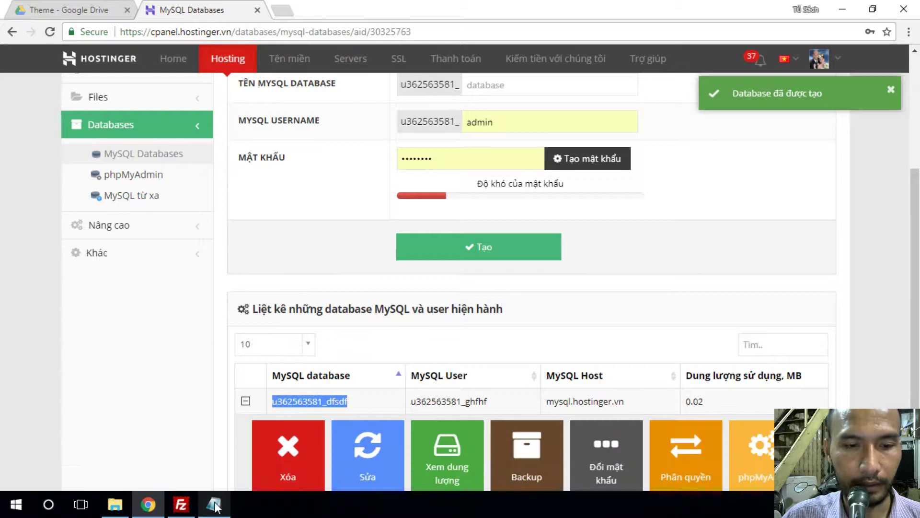
{"action": "left_click", "coordinate": [214, 504]}
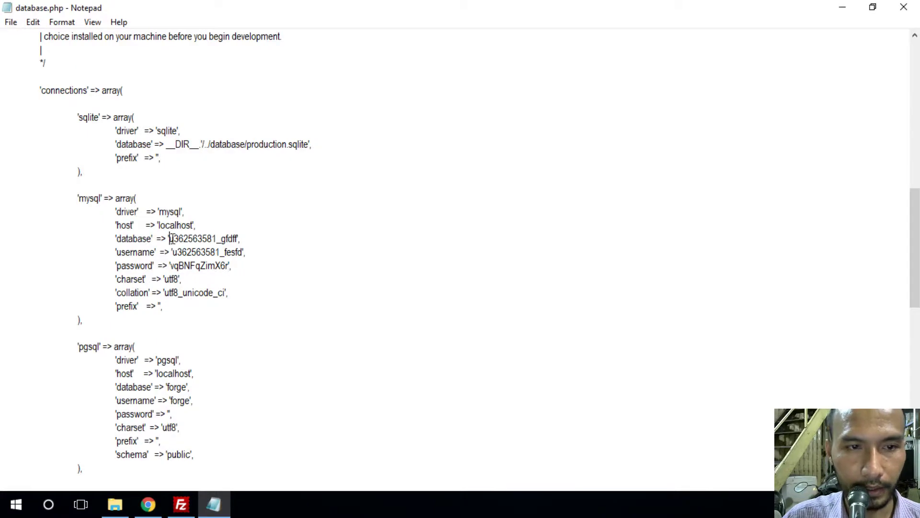
{"action": "left_click_drag", "start_coordinate": [170, 238], "coordinate": [239, 238]}
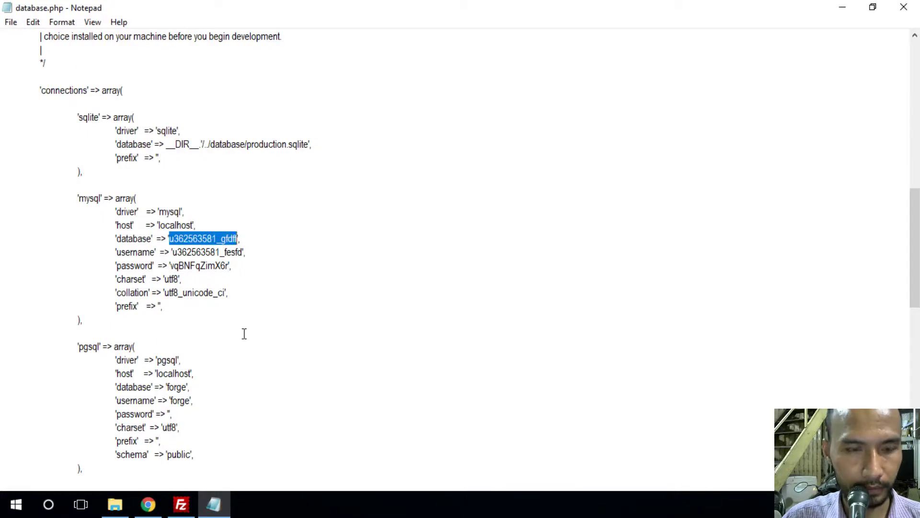
{"action": "key", "text": "ctrl+v"}
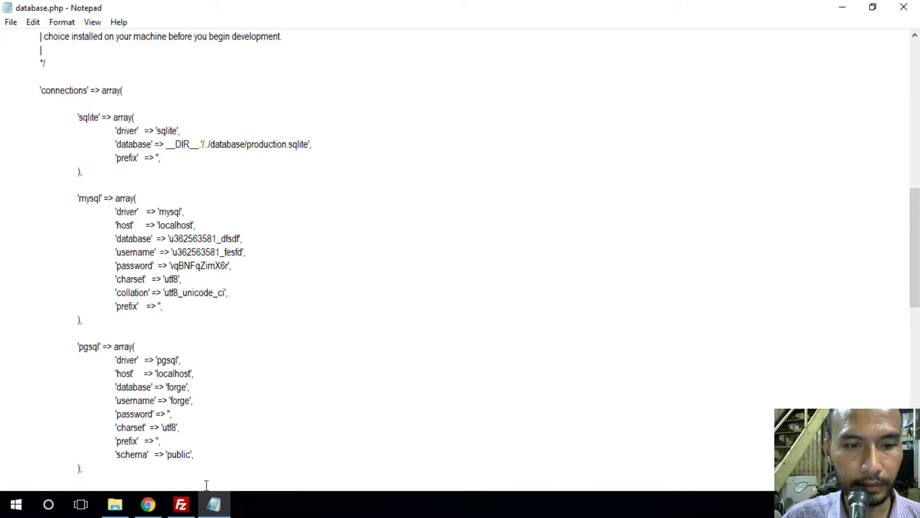
- Replace the mysql username with ghfhf, then close Notepad and save database.php
{"action": "left_click", "coordinate": [148, 504]}
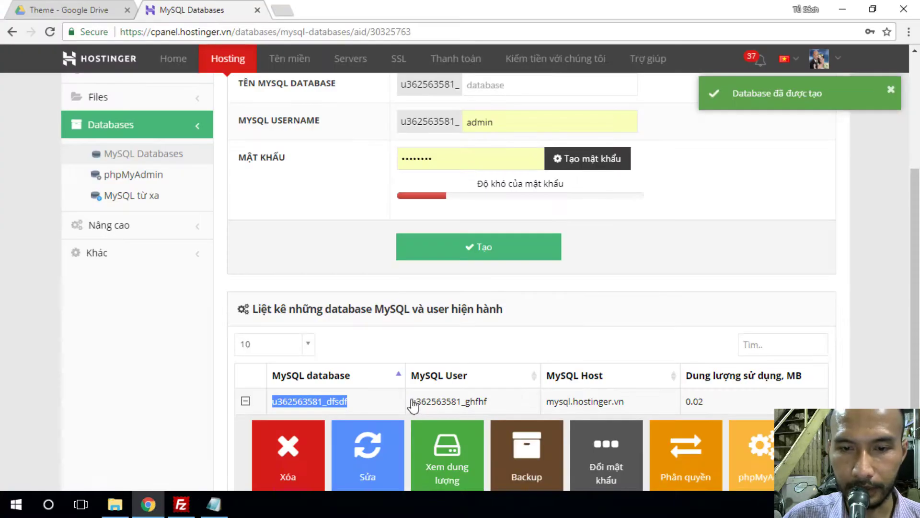
{"action": "left_click_drag", "start_coordinate": [412, 402], "coordinate": [512, 405]}
{"action": "key", "text": "ctrl+c"}
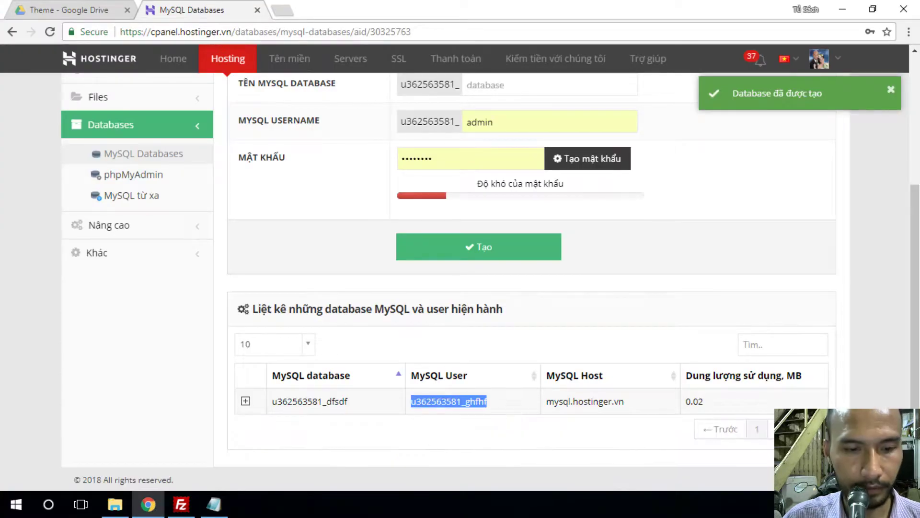
{"action": "left_click", "coordinate": [214, 505]}
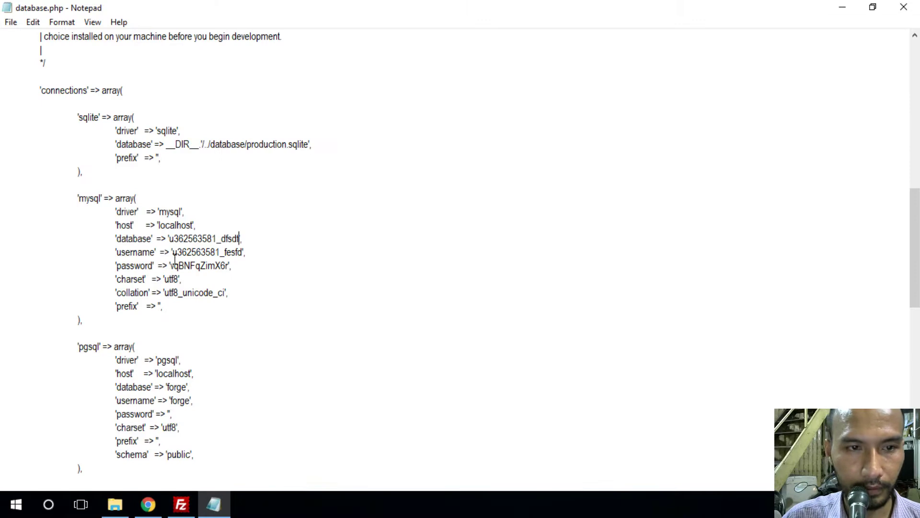
{"action": "left_click_drag", "start_coordinate": [173, 252], "coordinate": [245, 257]}
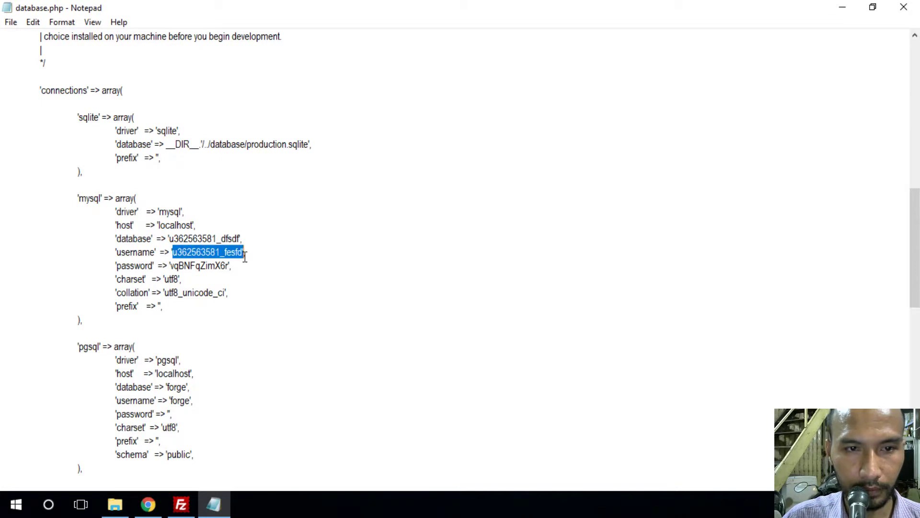
{"action": "key", "text": "ctrl+v"}
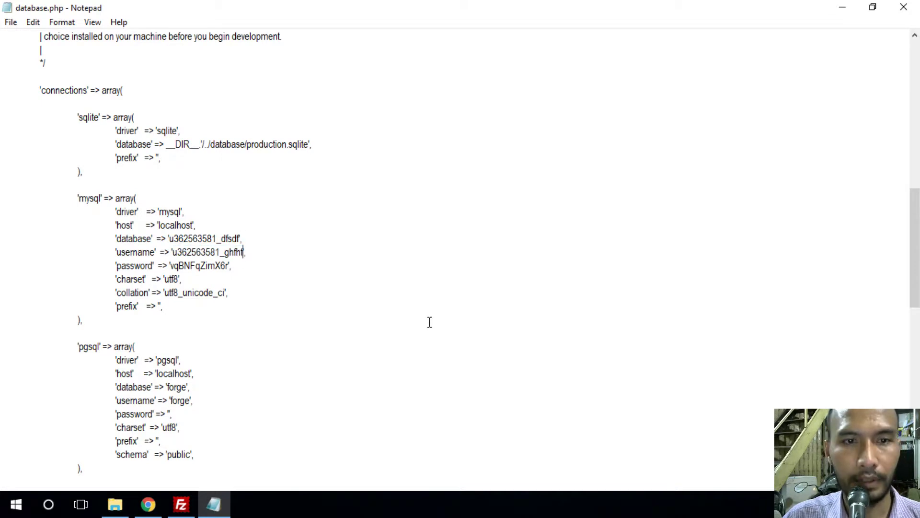
{"action": "left_click", "coordinate": [903, 6]}
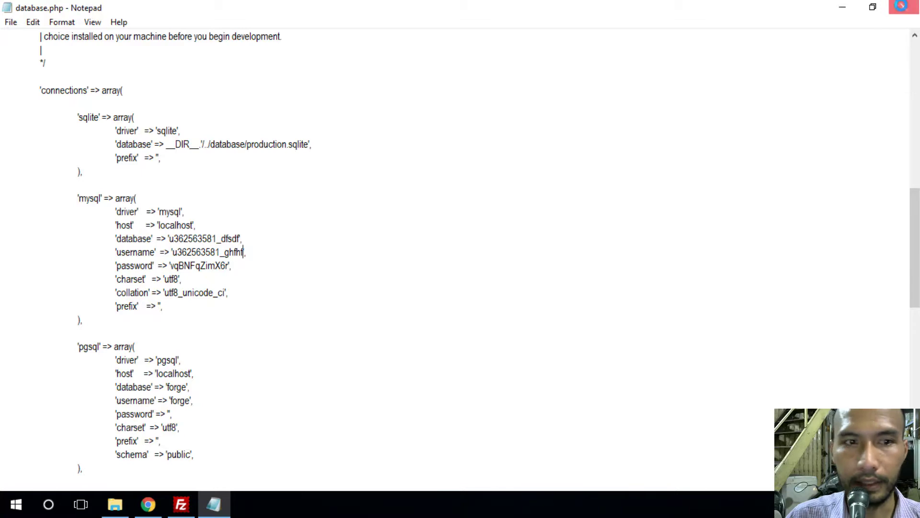
{"action": "left_click", "coordinate": [431, 261]}
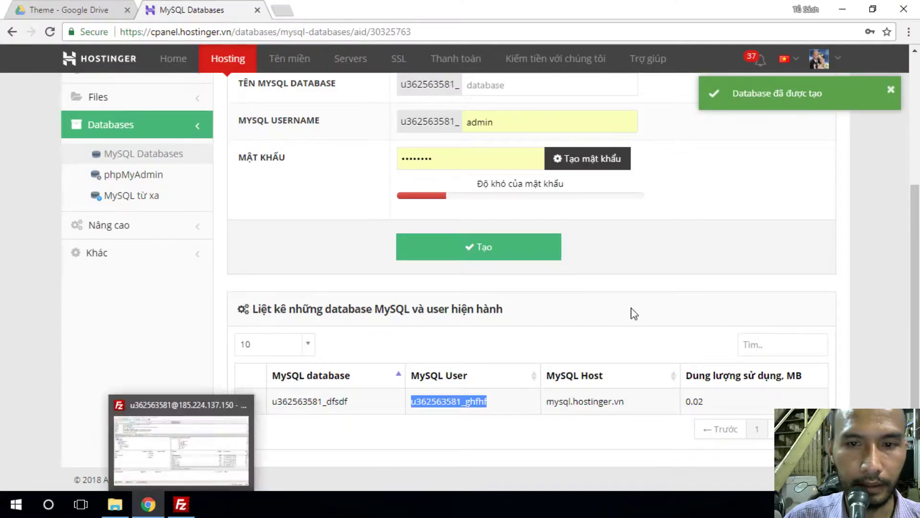
- Upload the edited database.php to the server, then expand the dfsdf database's actions in Hostinger
{"action": "left_click", "coordinate": [182, 503]}
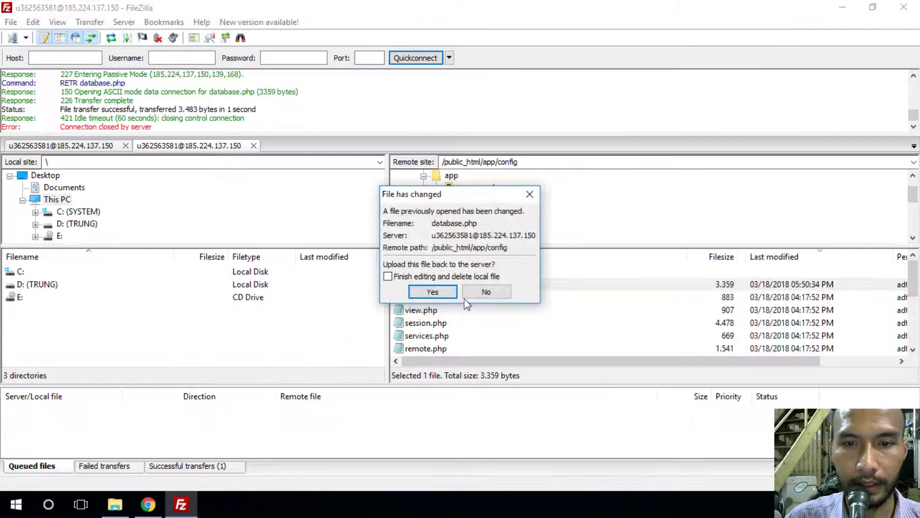
{"action": "left_click", "coordinate": [434, 291]}
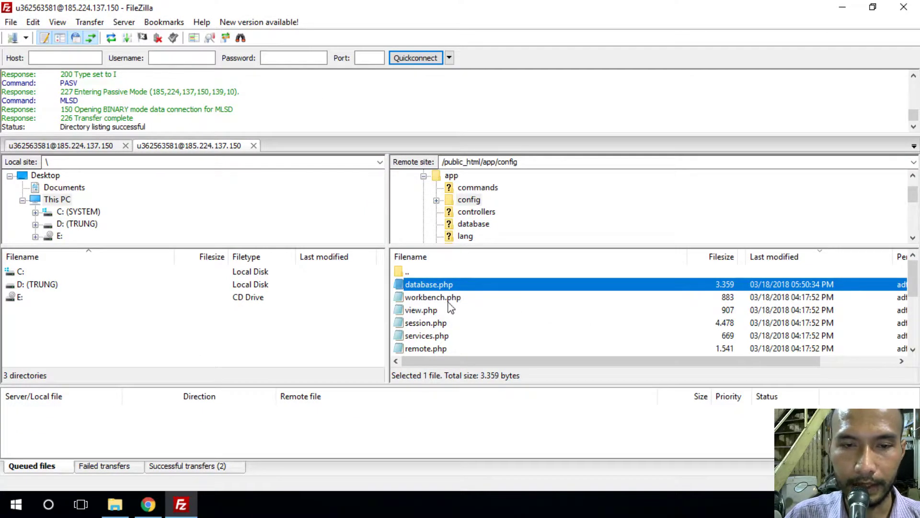
{"action": "left_click", "coordinate": [152, 507]}
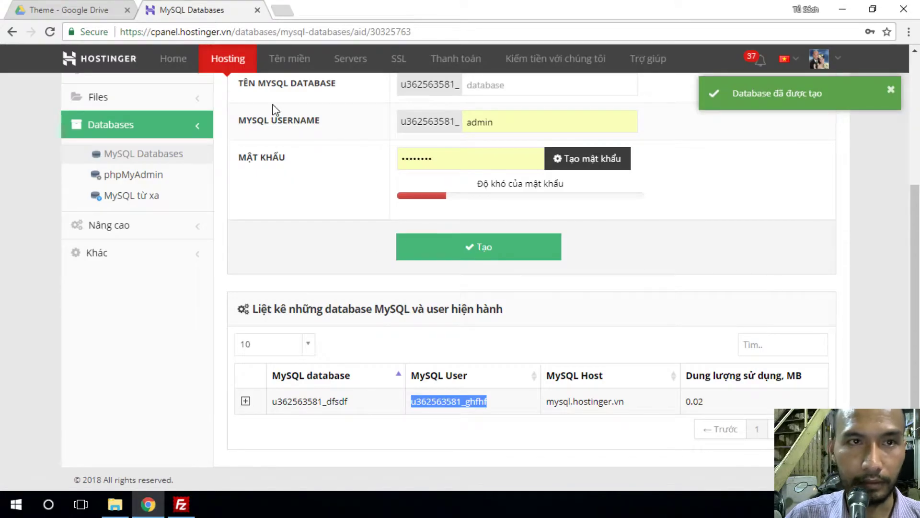
{"action": "left_click", "coordinate": [246, 403]}
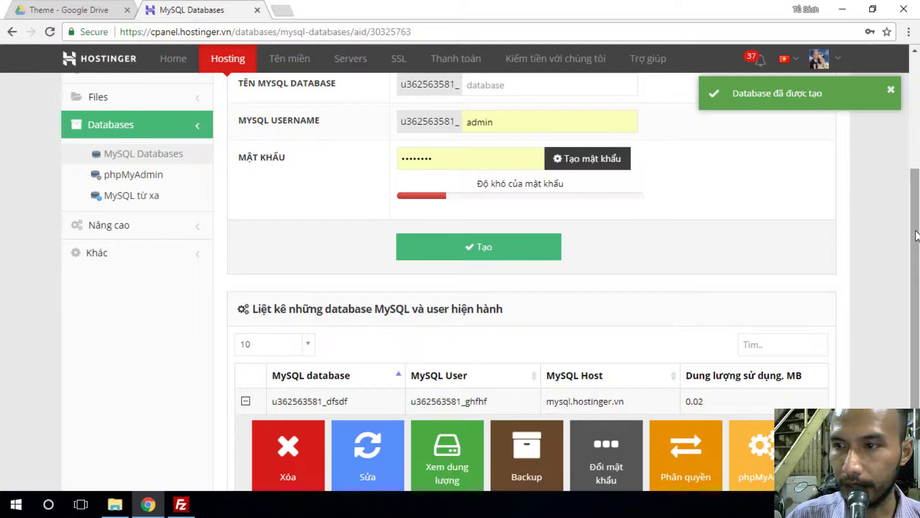
{"action": "scroll", "coordinate": [834, 349], "scroll_direction": "down", "scroll_amount": 2}
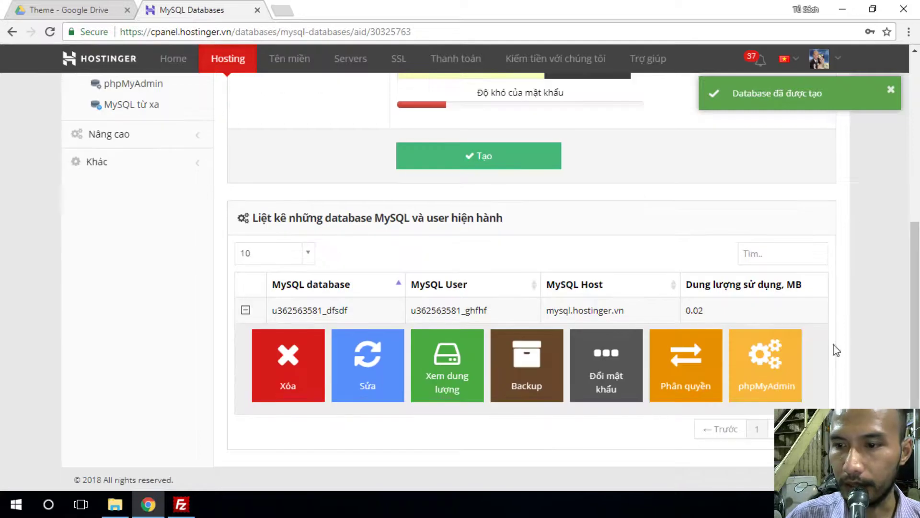
- Import Desktop/Bất Động Sản/mysql/data_ms_3159.sql at phpMyAdmin server level, which fails: no database selected
{"action": "left_click", "coordinate": [756, 366]}
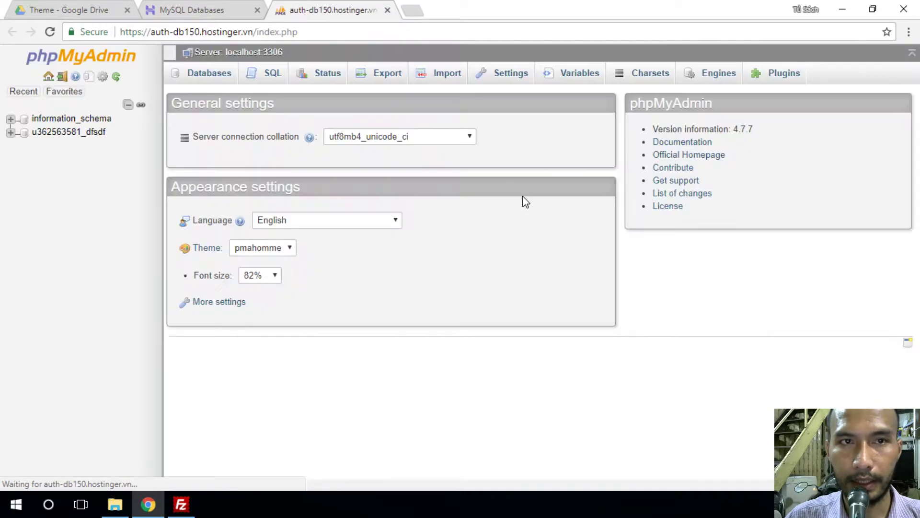
{"action": "left_click", "coordinate": [442, 75]}
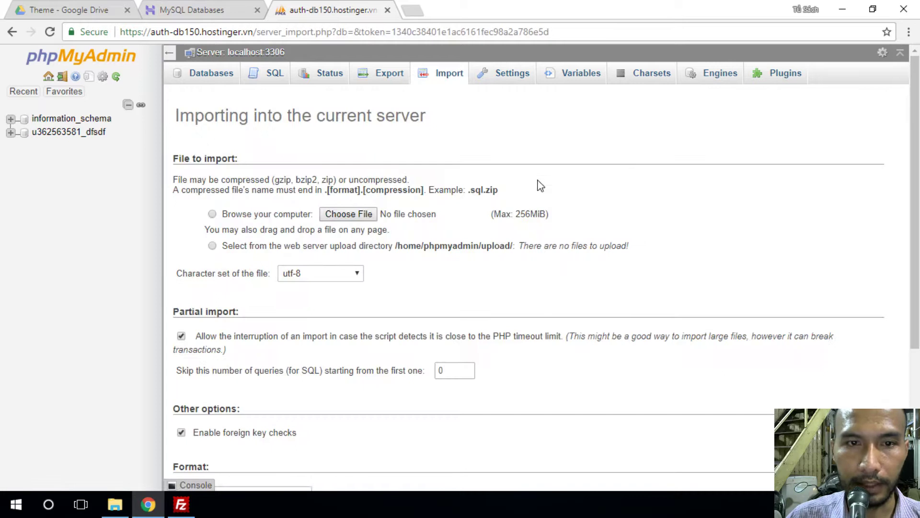
{"action": "left_click", "coordinate": [349, 216]}
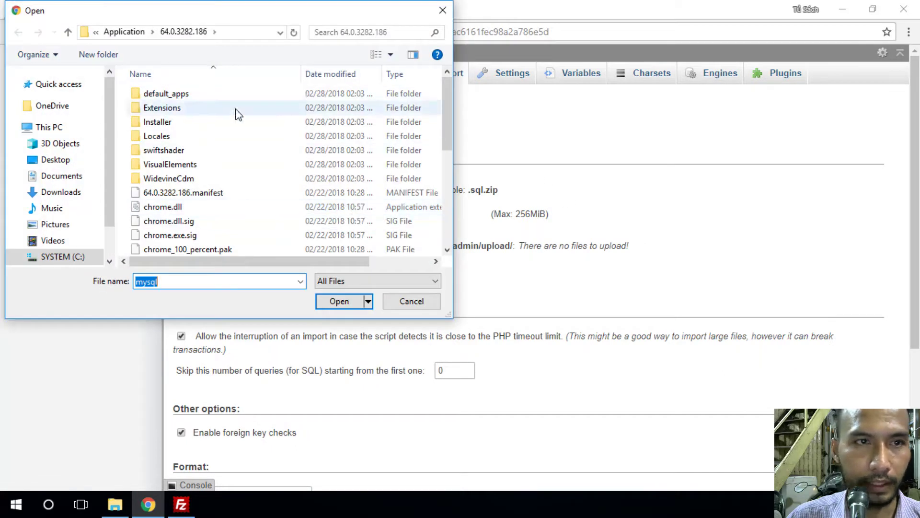
{"action": "left_click", "coordinate": [68, 166]}
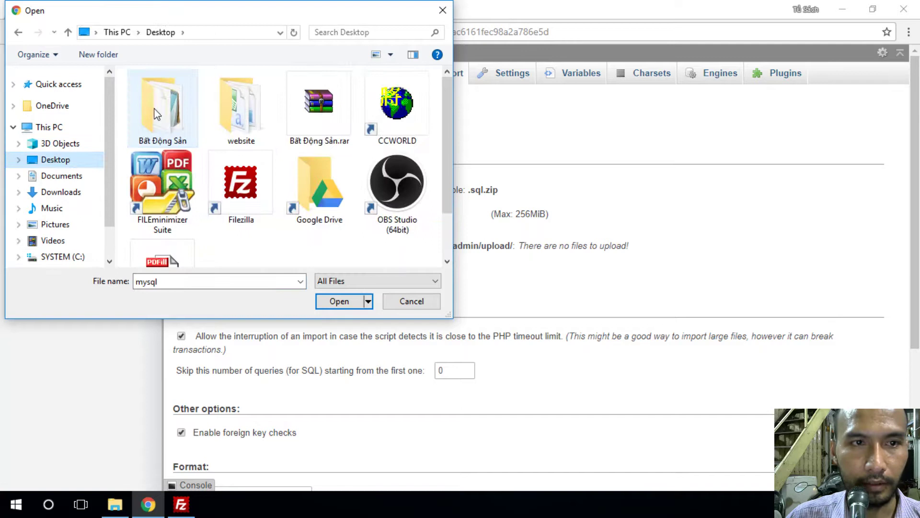
{"action": "double_click", "coordinate": [154, 114]}
{"action": "double_click", "coordinate": [158, 135]}
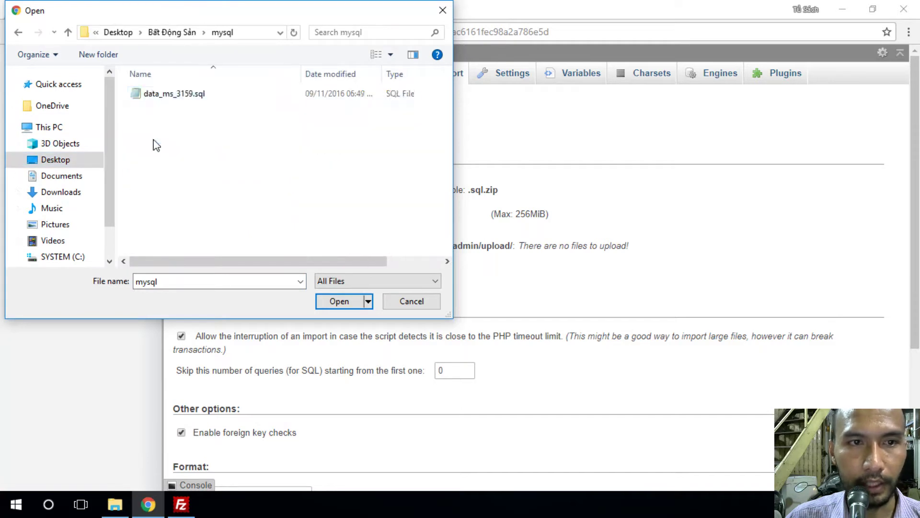
{"action": "left_click", "coordinate": [166, 96]}
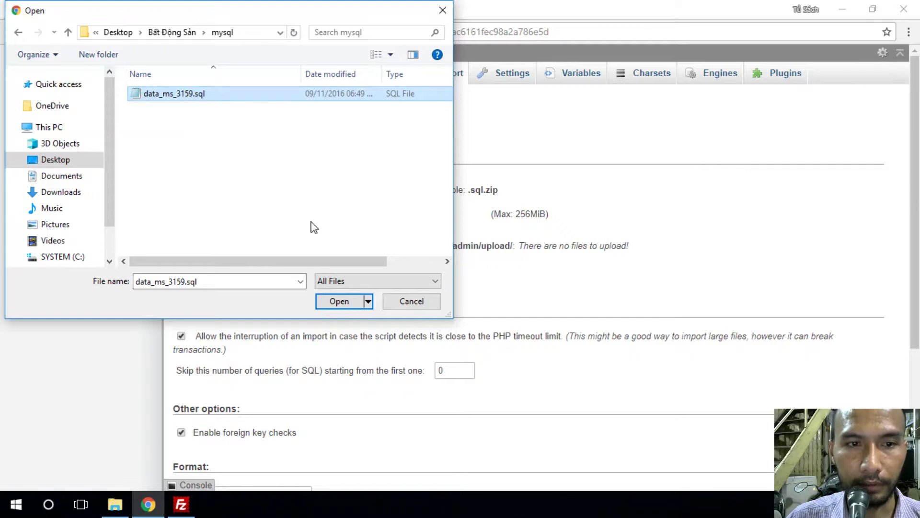
{"action": "left_click", "coordinate": [339, 301]}
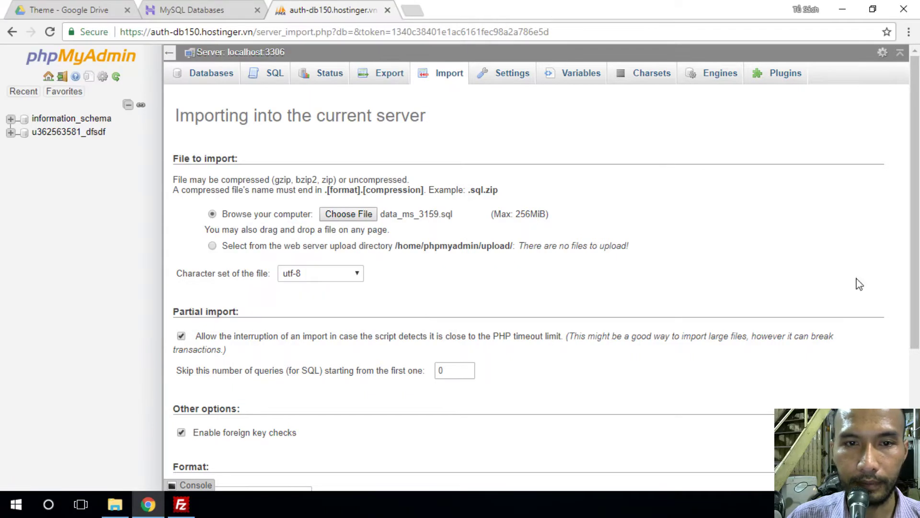
{"action": "scroll", "coordinate": [309, 429], "scroll_direction": "down", "scroll_amount": 4}
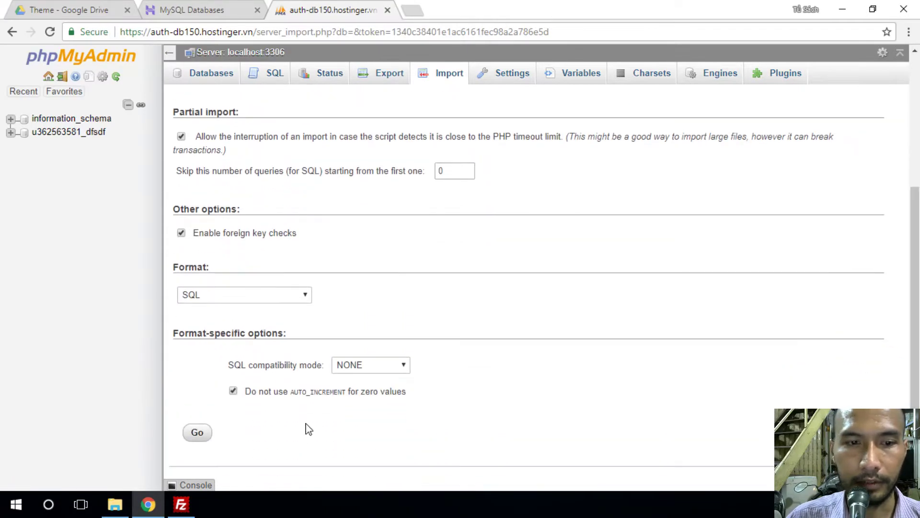
{"action": "left_click", "coordinate": [200, 432]}
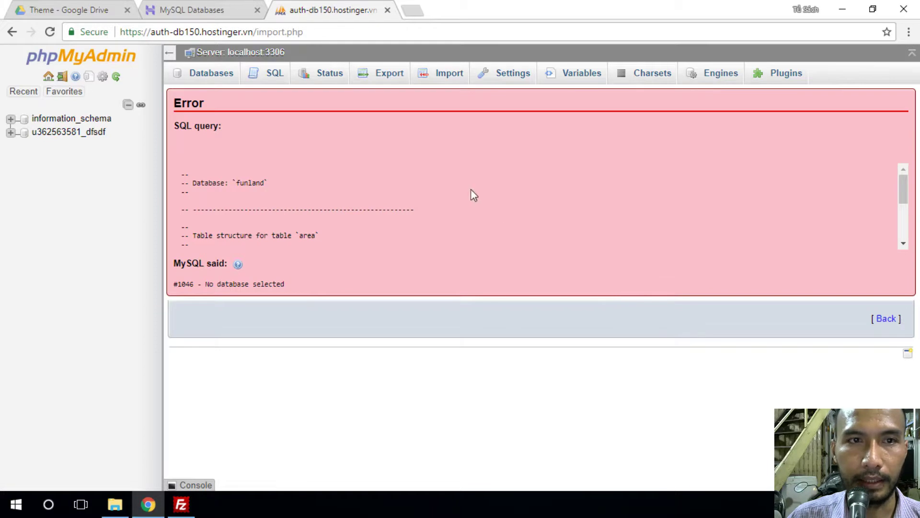
- Select data_ms_3159.sql as the import file for the empty database
{"action": "left_click", "coordinate": [73, 134]}
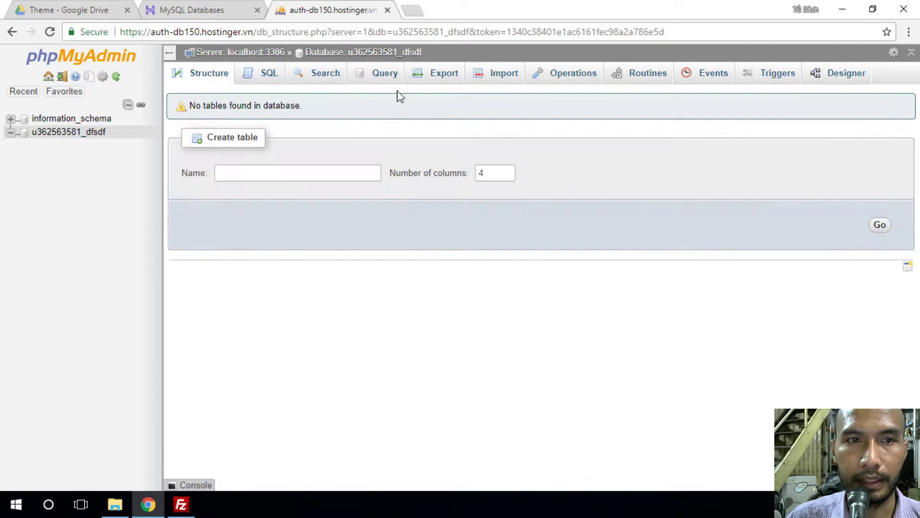
{"action": "left_click", "coordinate": [505, 76]}
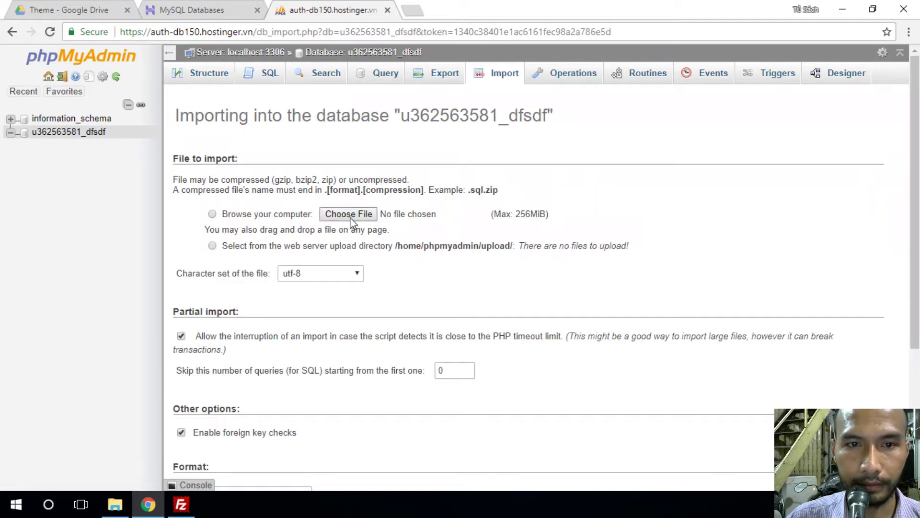
{"action": "left_click", "coordinate": [348, 214]}
{"action": "left_click", "coordinate": [171, 94]}
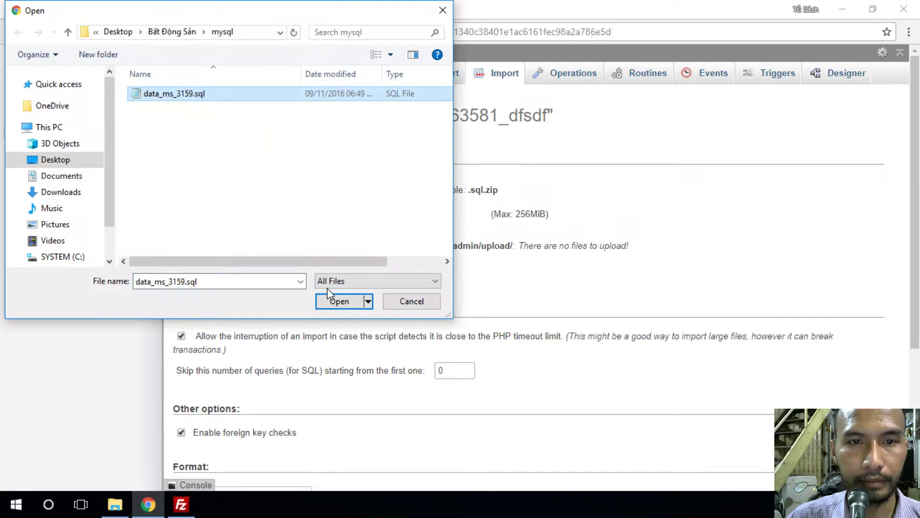
{"action": "left_click", "coordinate": [336, 301]}
- Run the import and review the 22 imported tables in the Structure view
{"action": "scroll", "coordinate": [640, 308], "scroll_direction": "down", "scroll_amount": 3}
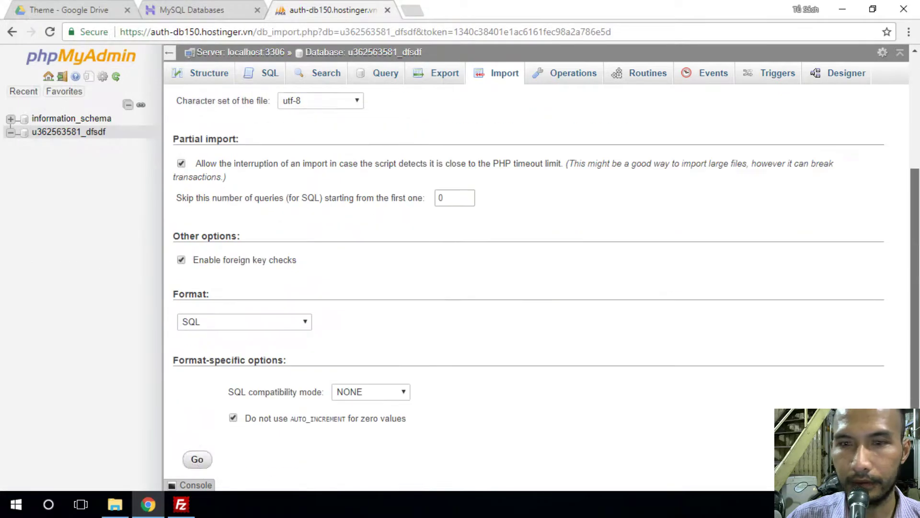
{"action": "left_click", "coordinate": [203, 433]}
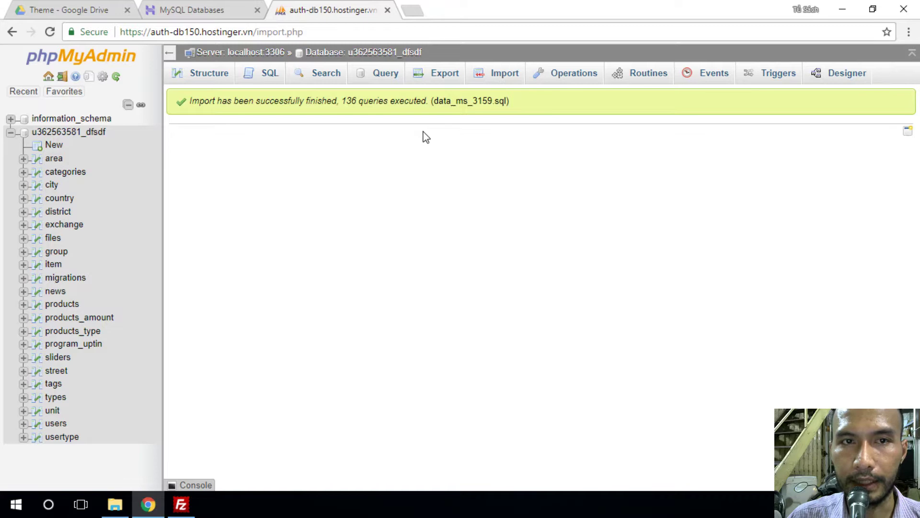
{"action": "left_click", "coordinate": [207, 78]}
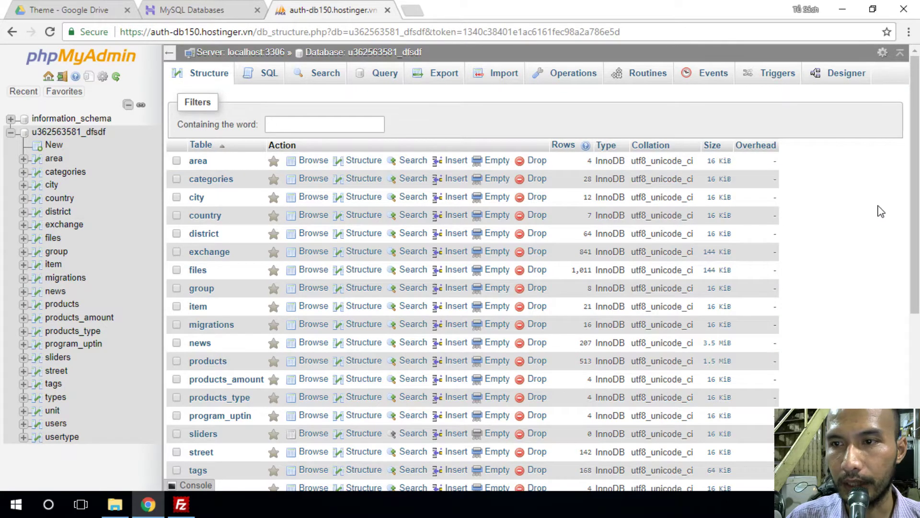
{"action": "scroll", "coordinate": [915, 201], "scroll_direction": "down", "scroll_amount": 4}
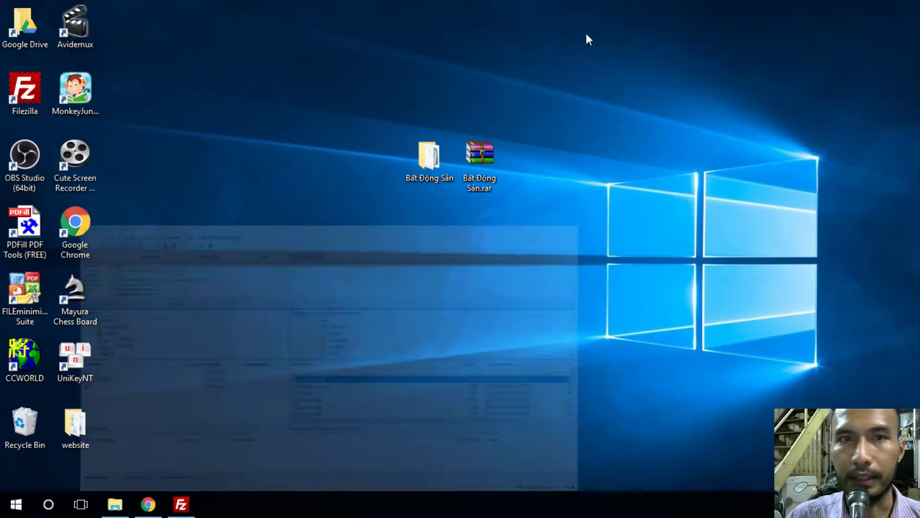
- Load bdsnhatrang.com.vn in a new Chrome tab from the 'bds' address suggestion
{"action": "left_click", "coordinate": [843, 7]}
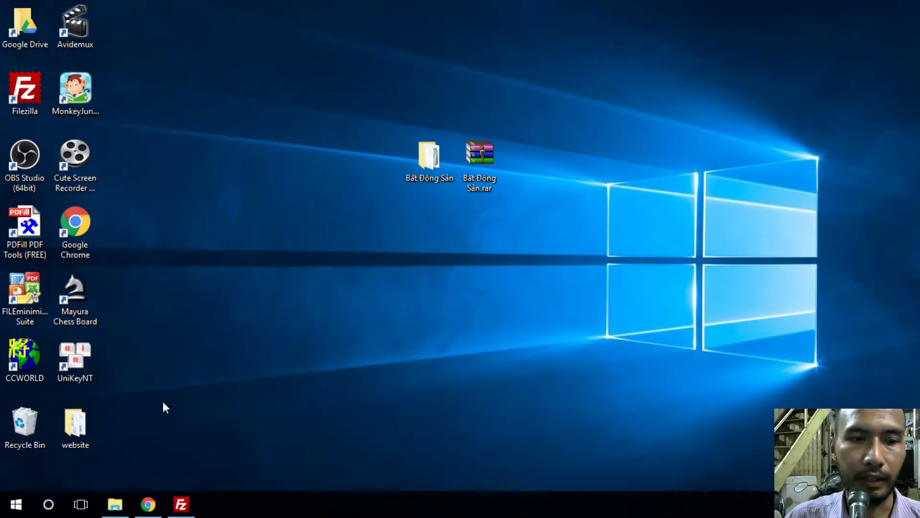
{"action": "left_click", "coordinate": [148, 504]}
{"action": "left_click", "coordinate": [412, 10]}
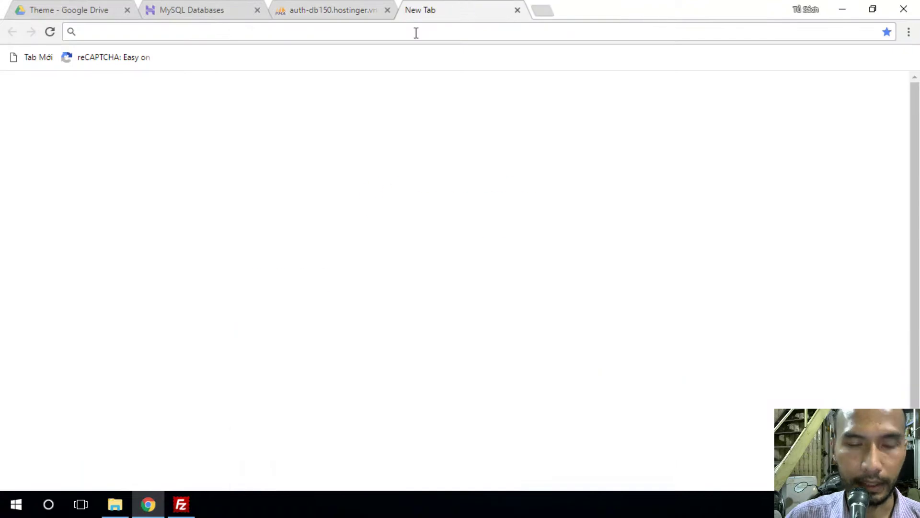
{"action": "type", "text": "b"}
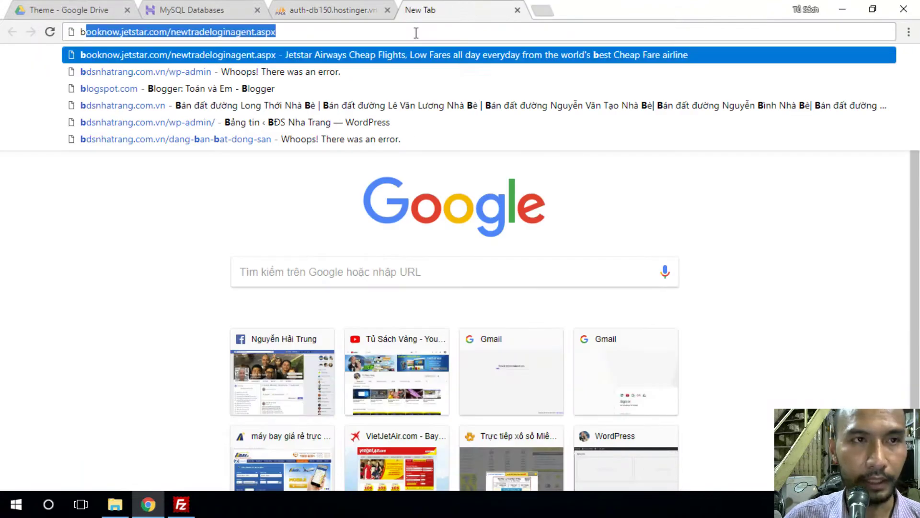
{"action": "type", "text": "dsnhatrang.com.vn"}
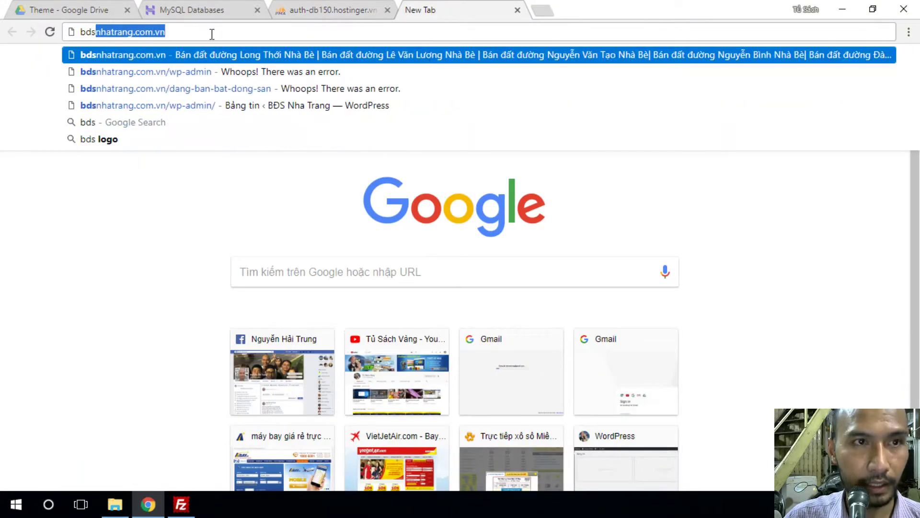
{"action": "left_click", "coordinate": [165, 55]}
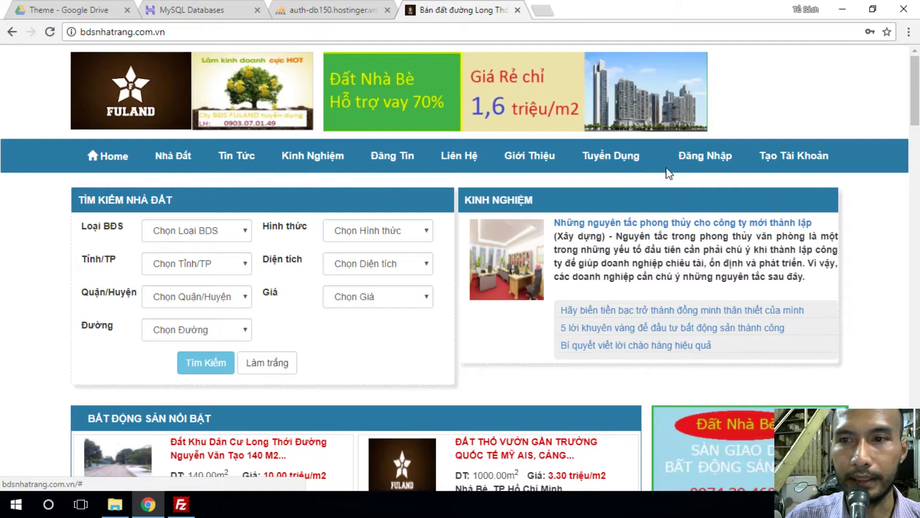
- Reload the site, open Tạo Tài Khoản, and autofill the saved e-mail address
{"action": "left_click", "coordinate": [49, 31]}
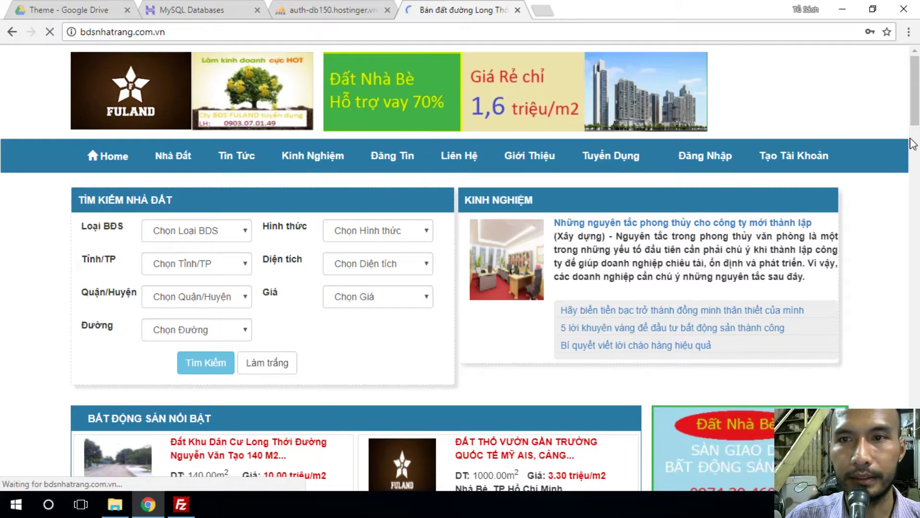
{"action": "left_click", "coordinate": [789, 161]}
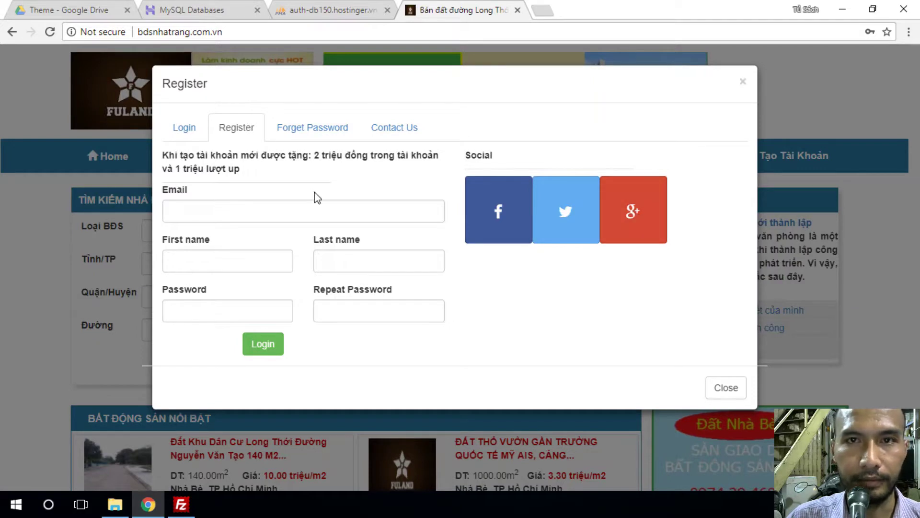
{"action": "left_click", "coordinate": [203, 213]}
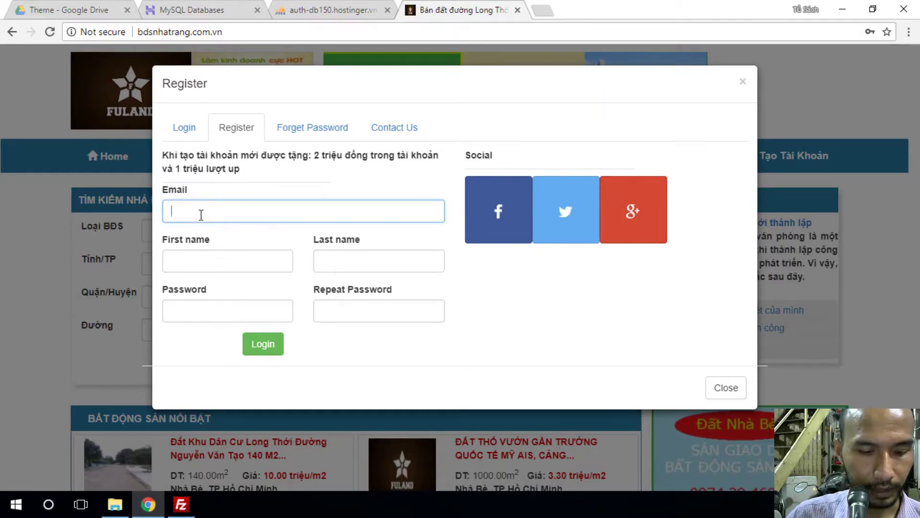
{"action": "left_click", "coordinate": [204, 230]}
{"action": "left_click", "coordinate": [214, 263]}
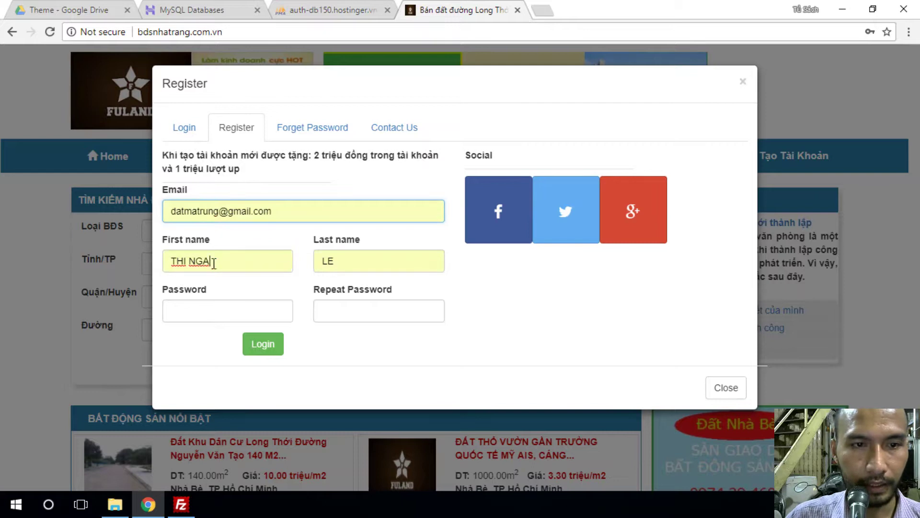
- Retype the user's first and last name, then paste the saved password
{"action": "triple_click", "coordinate": [214, 263]}
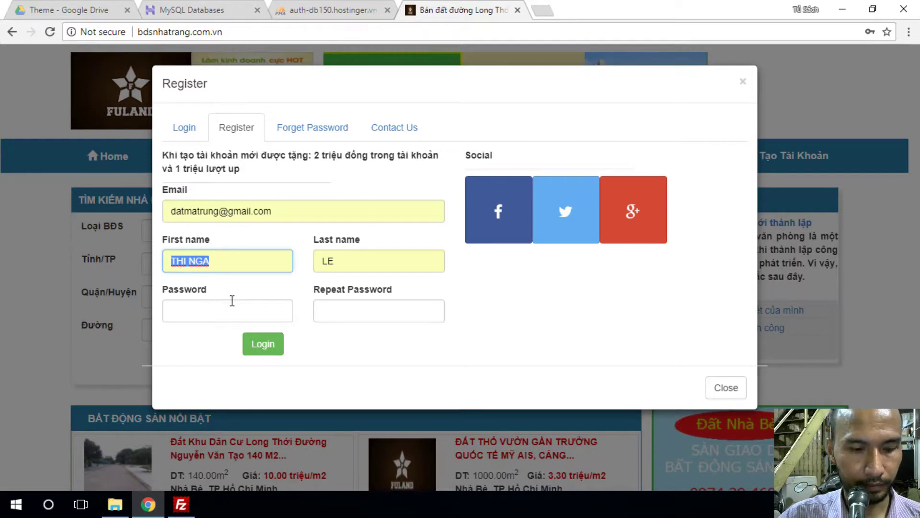
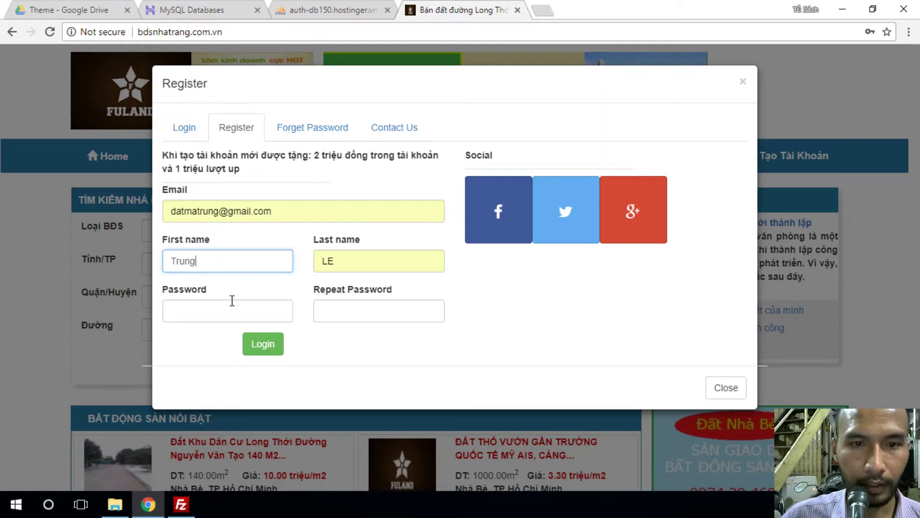
{"action": "double_click", "coordinate": [324, 262]}
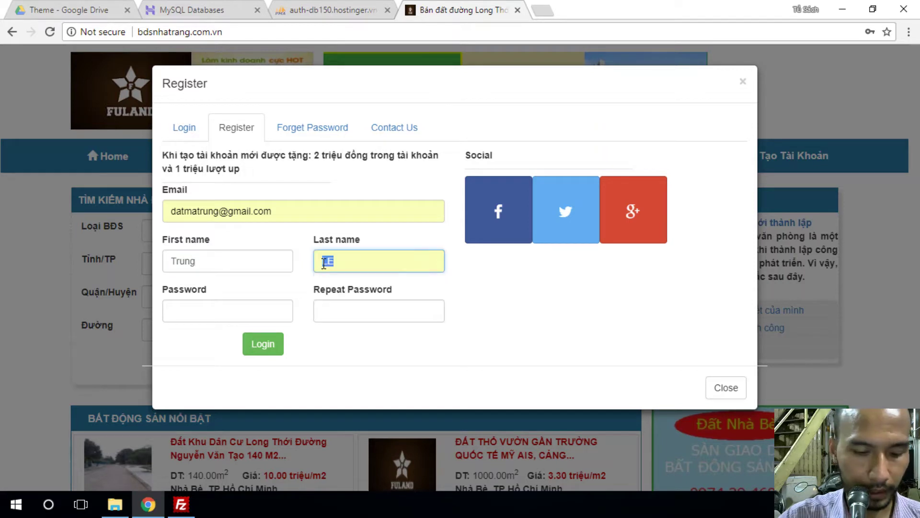
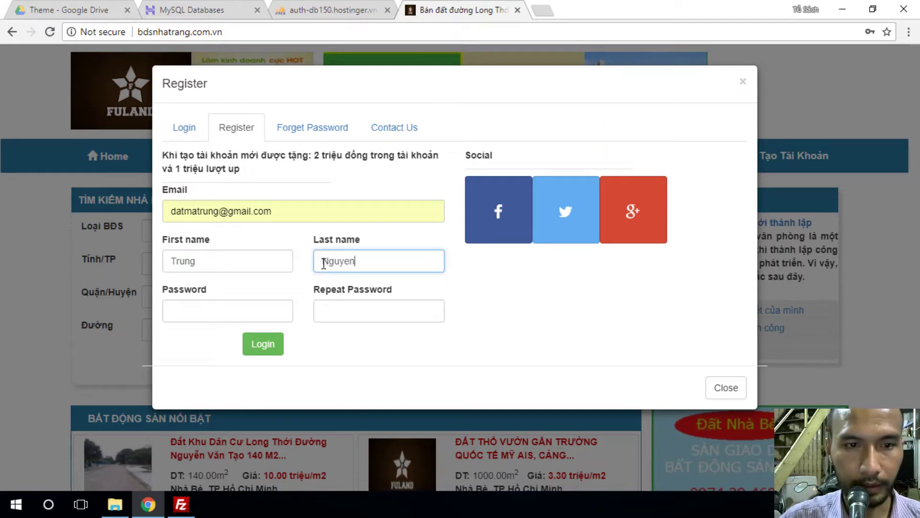
{"action": "left_click", "coordinate": [232, 314]}
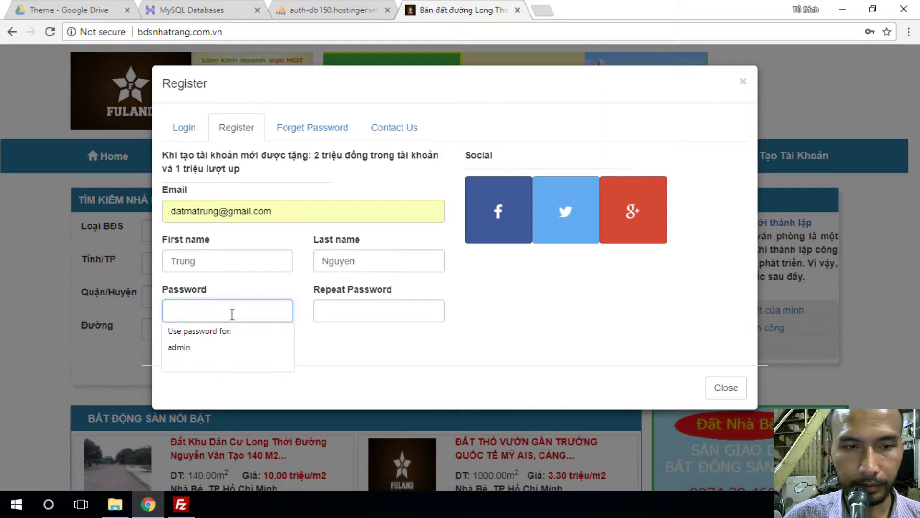
{"action": "key", "text": "ctrl+v"}
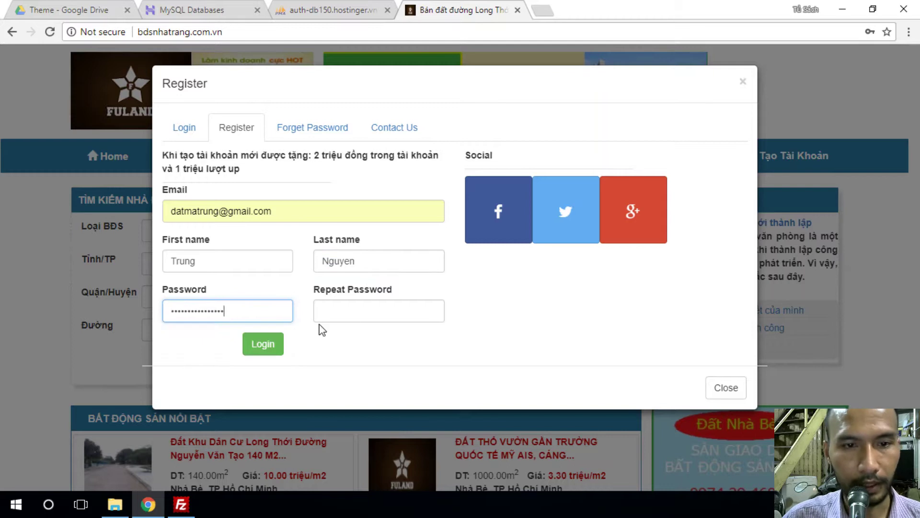